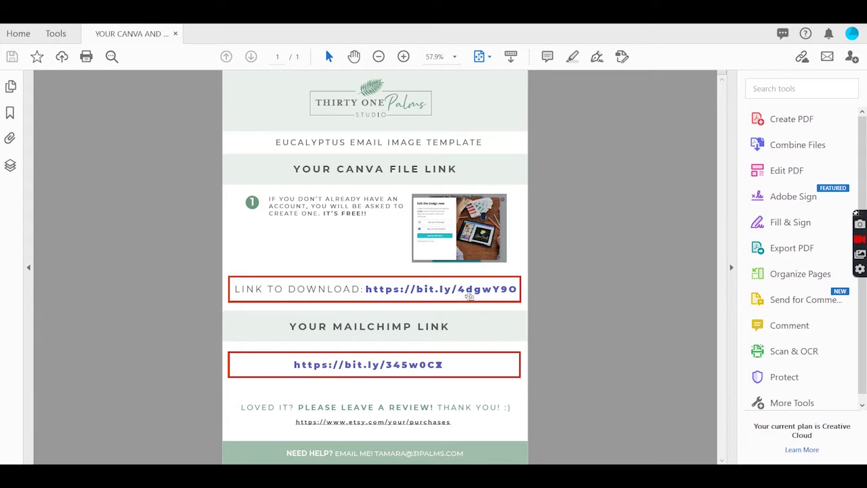
# Follow the PDF's Canva link to open 'Copy of Image for Email Campaign' in the editor
pyautogui.click(466, 296)
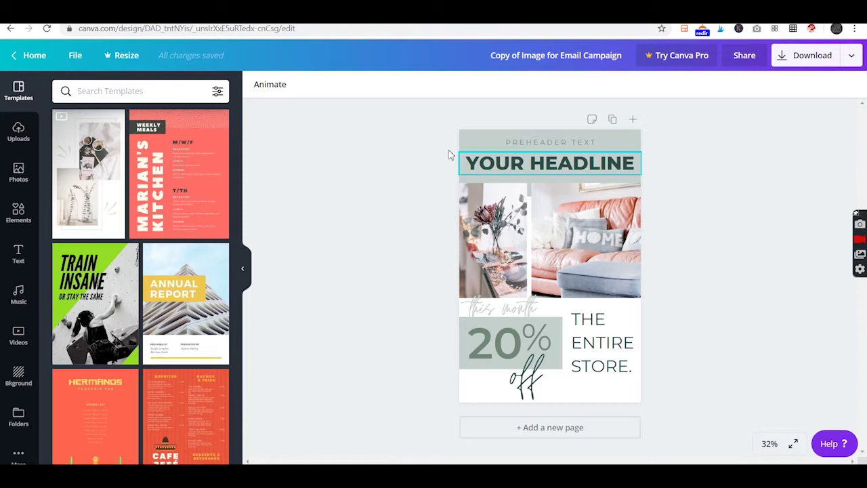
# Change the headline to 'JULY SALE' and the preheader line to 'WELCOME TO SUMMER'
pyautogui.doubleClick(508, 169)
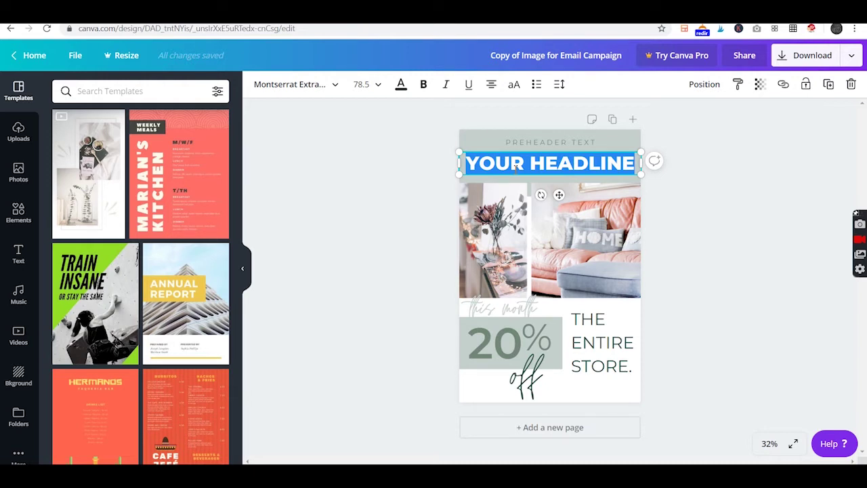
pyautogui.write('JULT')
pyautogui.press('BackSpace')
pyautogui.write('Y S')
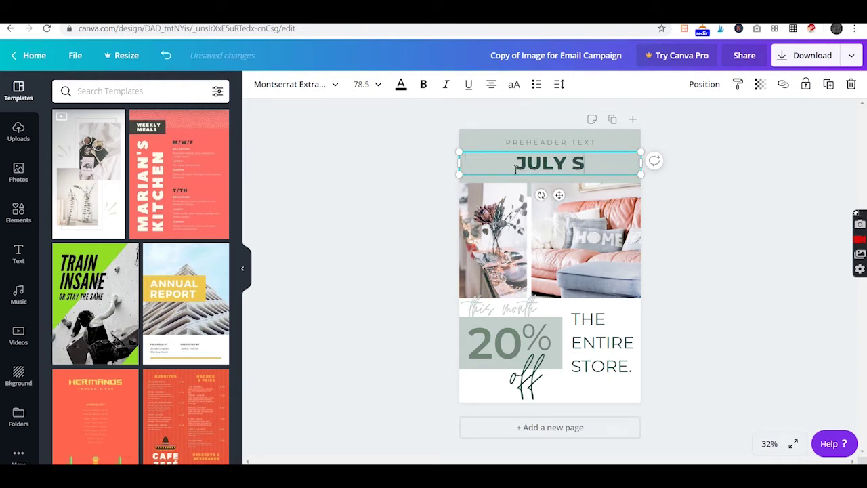
pyautogui.write('ALE')
pyautogui.doubleClick(539, 142)
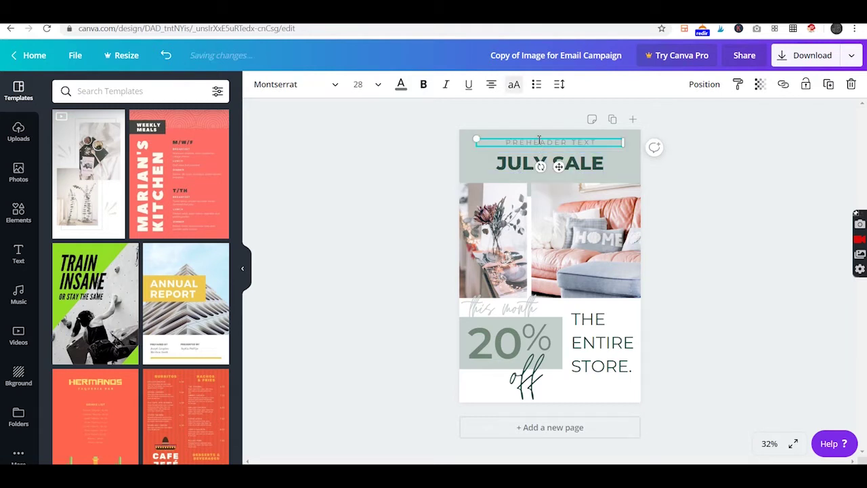
pyautogui.write('WELCOME TO SUMMER')
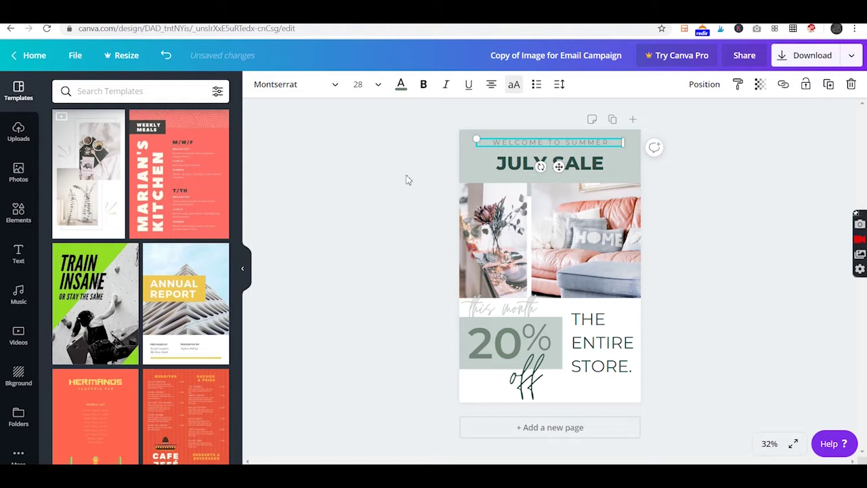
pyautogui.click(461, 172)
# Colour the header background band grey
pyautogui.click(465, 142)
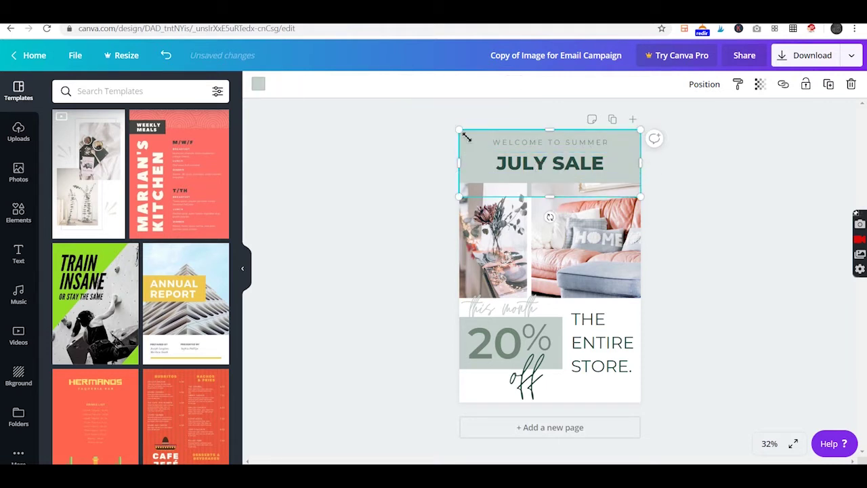
pyautogui.click(257, 84)
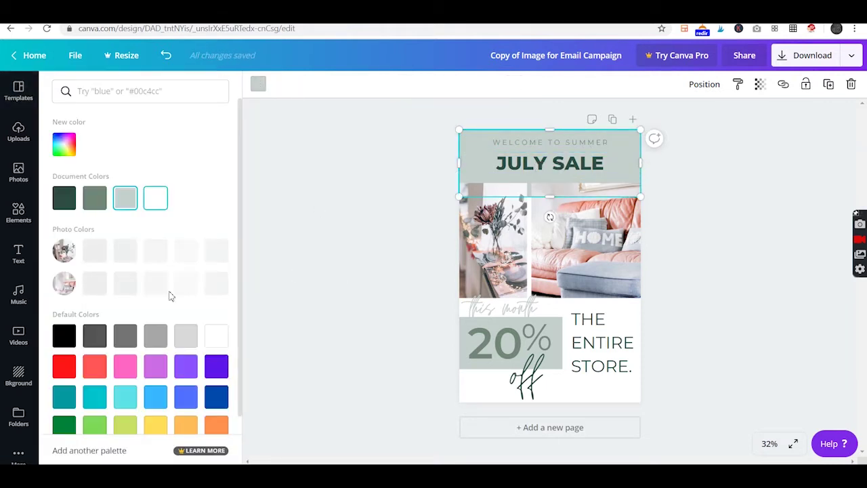
pyautogui.click(155, 335)
pyautogui.click(769, 253)
# Make JULY SALE salmon-brown and WELCOME TO SUMMER dark grey
pyautogui.click(549, 162)
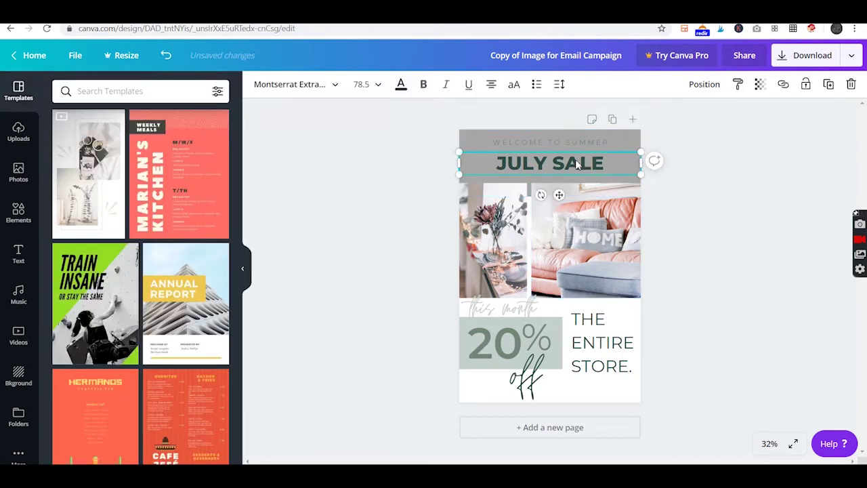
pyautogui.click(407, 87)
pyautogui.click(185, 250)
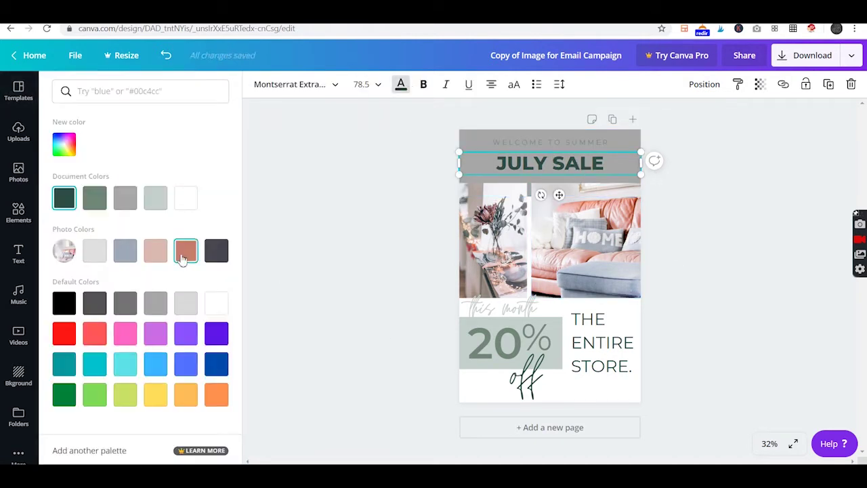
pyautogui.click(591, 139)
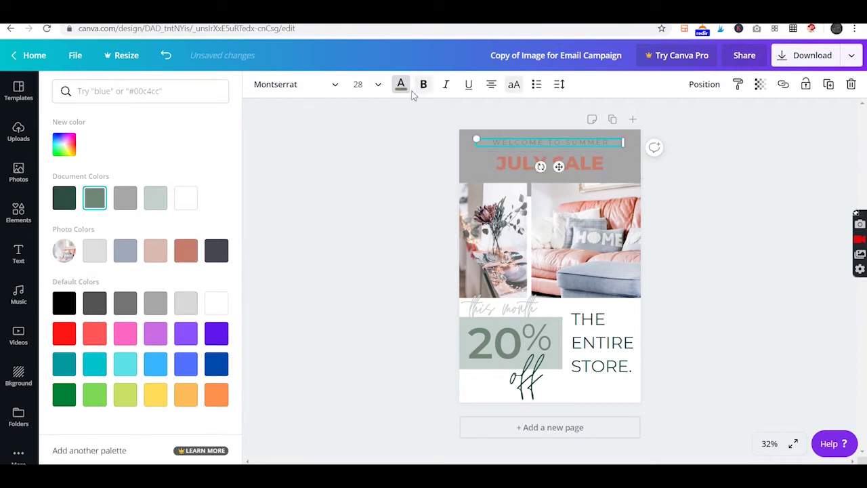
pyautogui.click(211, 252)
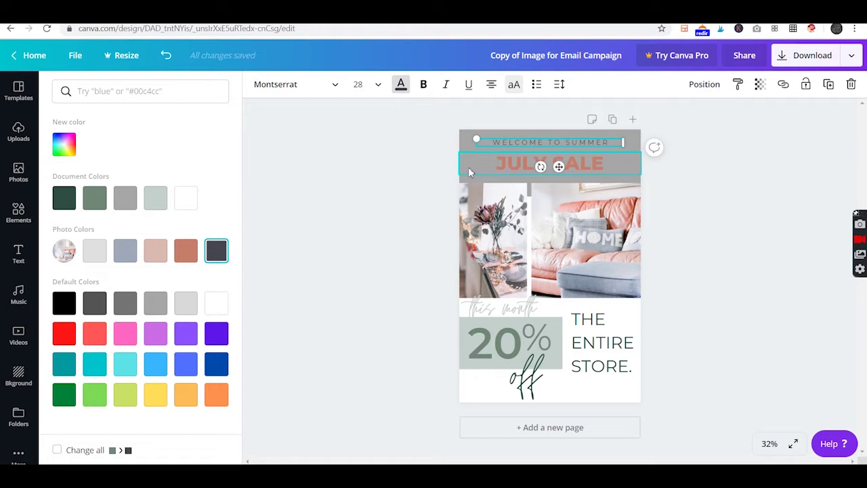
# Lighten the header background band to a pale grey
pyautogui.click(460, 138)
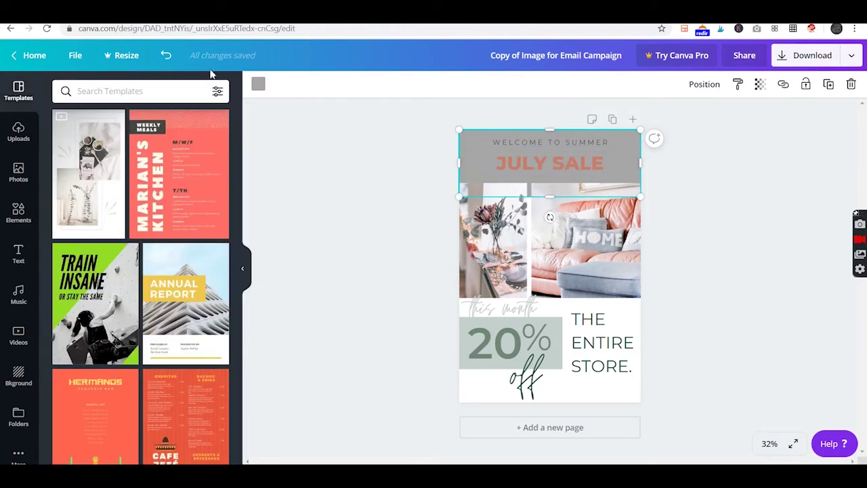
pyautogui.click(260, 87)
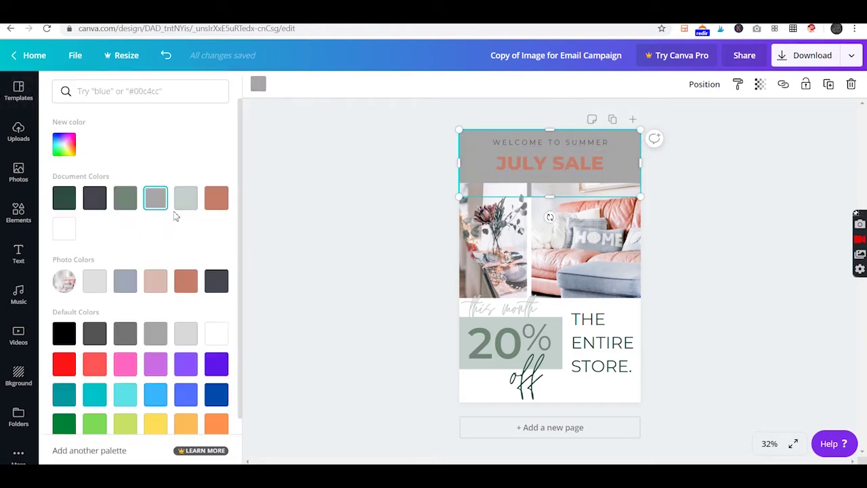
pyautogui.click(192, 338)
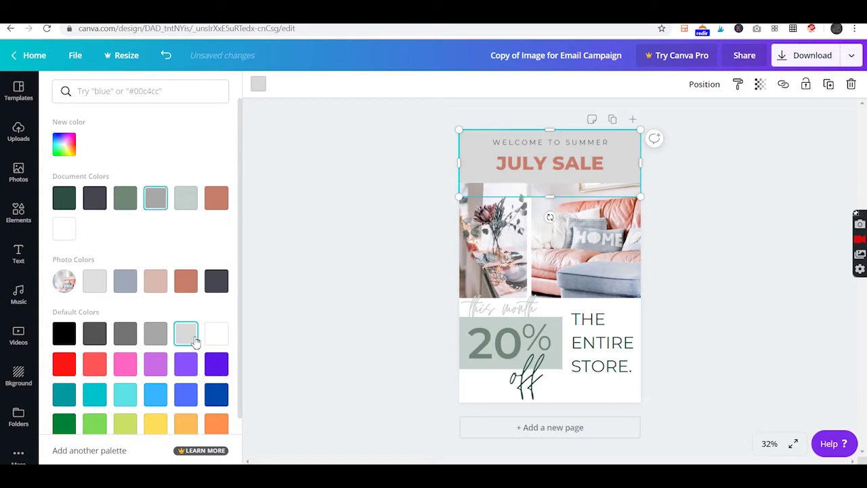
pyautogui.click(711, 257)
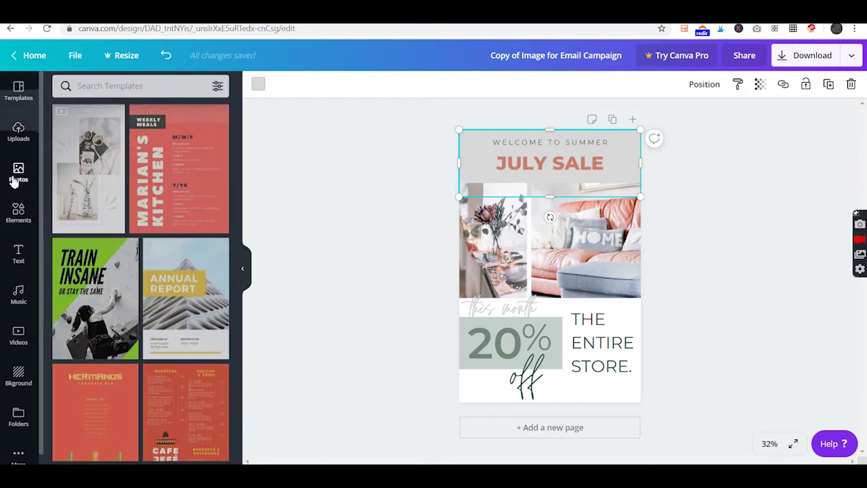
# Fill the left frame with a trending stock photo of a figure in pink and the right with an outstretched arm
pyautogui.click(19, 174)
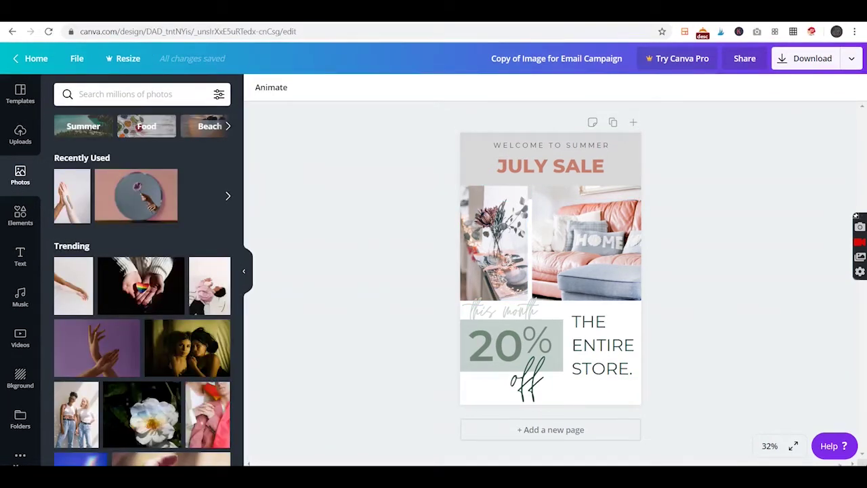
pyautogui.moveTo(213, 287); pyautogui.dragTo(477, 240)
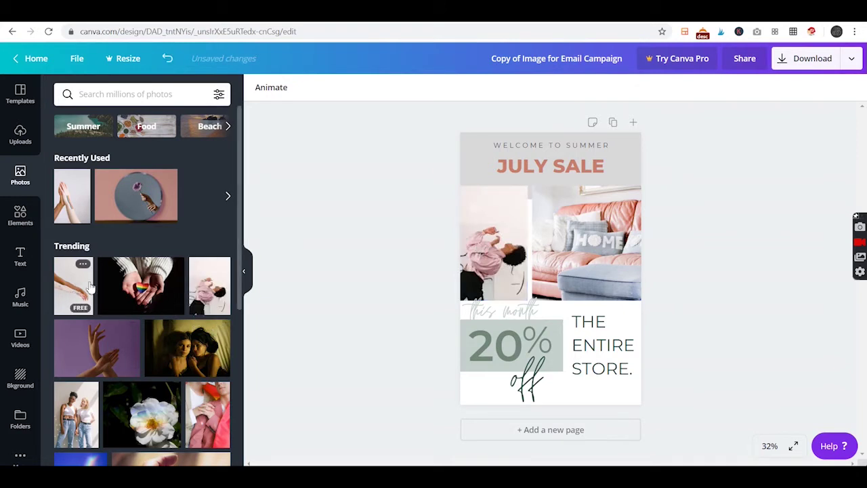
pyautogui.moveTo(80, 287); pyautogui.dragTo(542, 245)
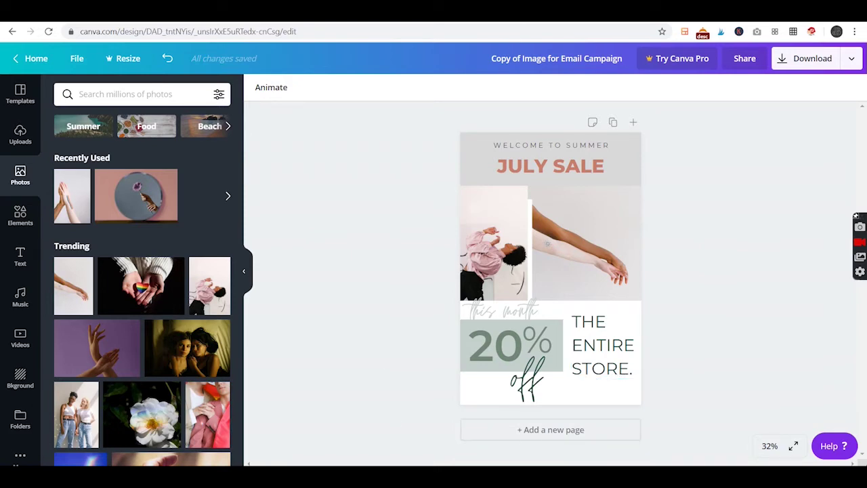
# Back in Acrobat, follow the Mailchimp bit.ly link to add the Eucalyptus template
pyautogui.hotkey('alt', 'Tab')
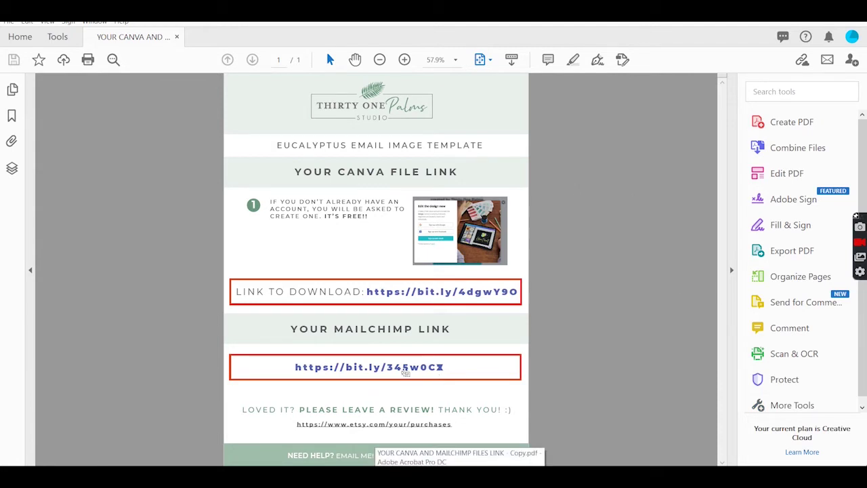
pyautogui.click(405, 368)
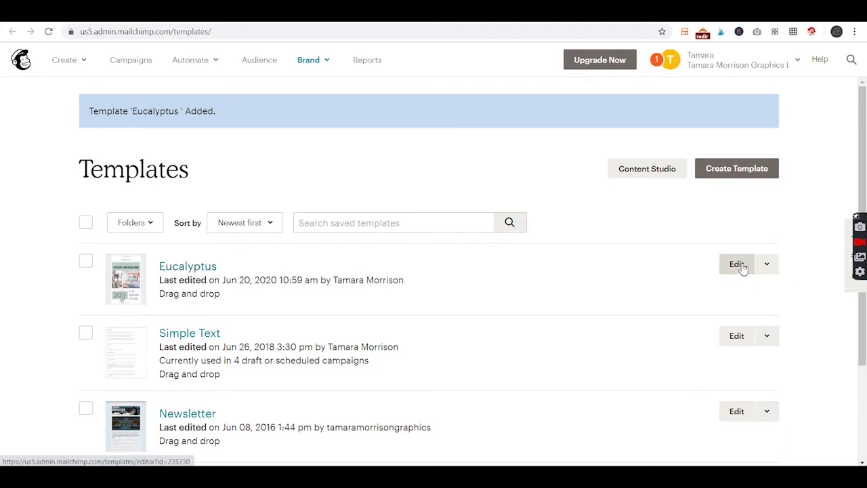
# Open the Eucalyptus template in the editor and bring up the YOUR LOGO image settings
pyautogui.click(737, 264)
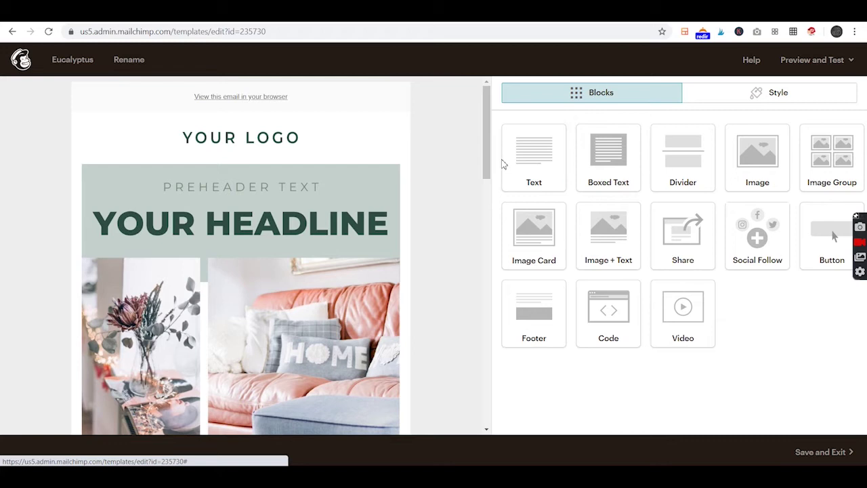
pyautogui.moveTo(485, 163); pyautogui.dragTo(491, 120)
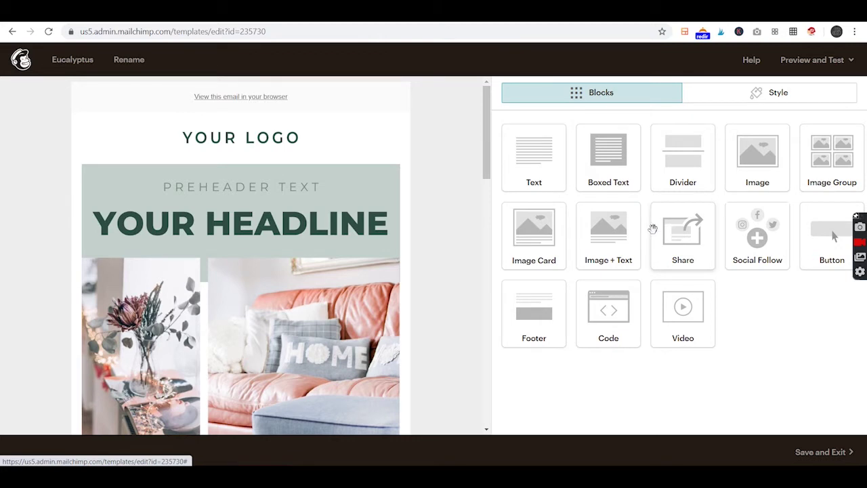
pyautogui.moveTo(285, 133)
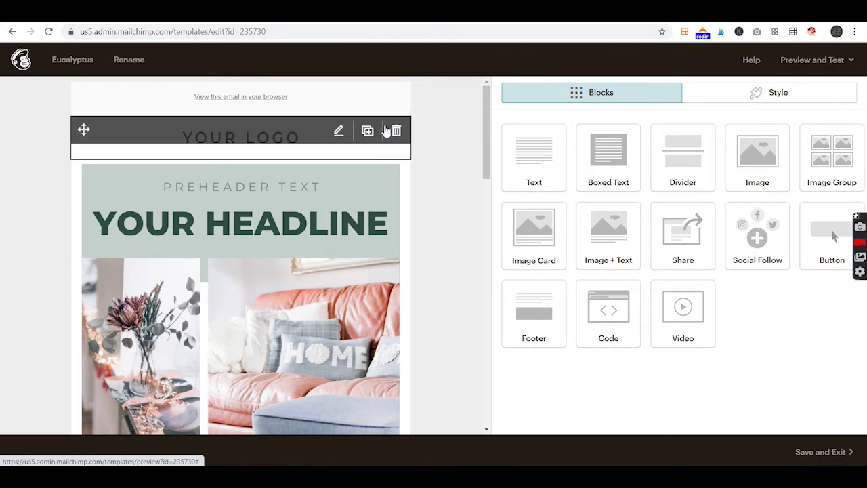
pyautogui.click(282, 138)
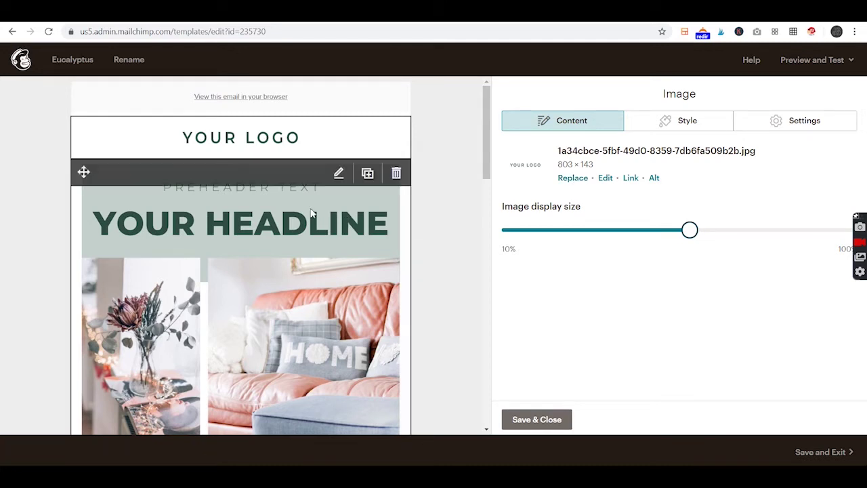
# Scroll down through the email preview and back up to the logo and headline
pyautogui.scroll(-3, 288, 197)
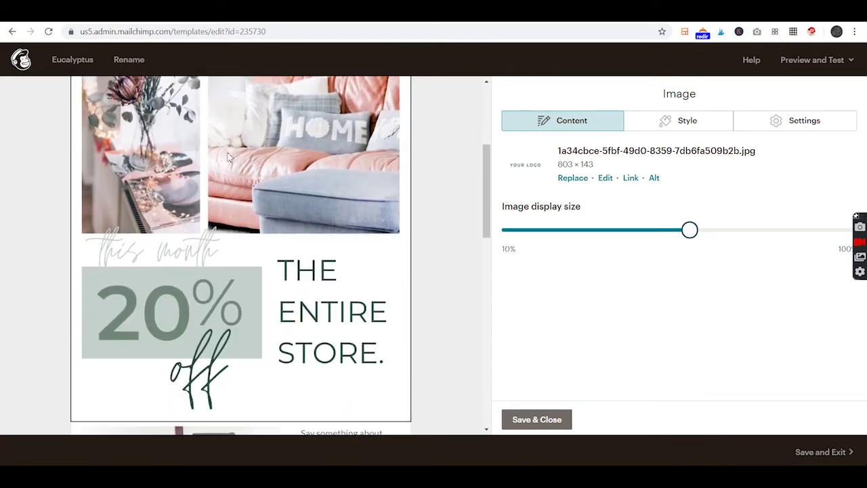
pyautogui.scroll(-2, 219, 198)
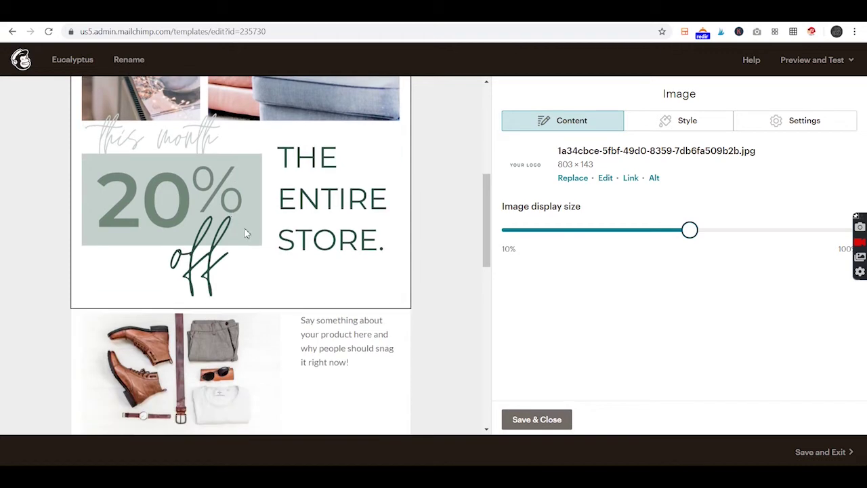
pyautogui.scroll(-2, 277, 216)
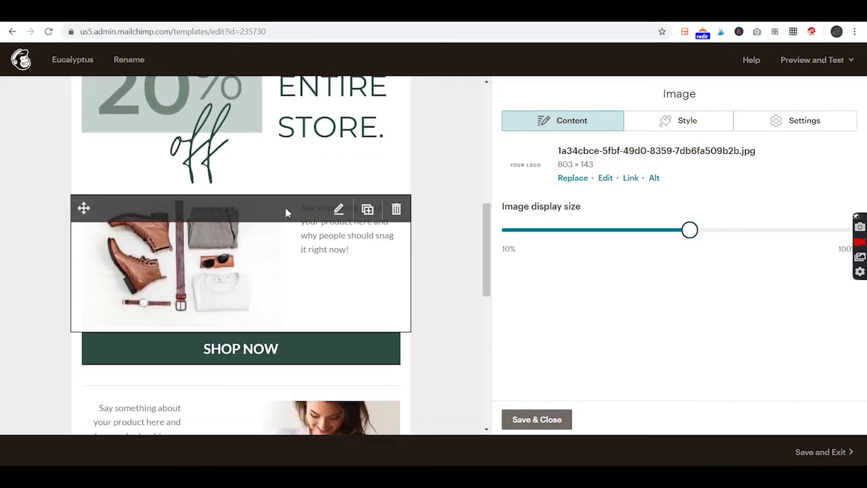
pyautogui.scroll(1, 323, 208)
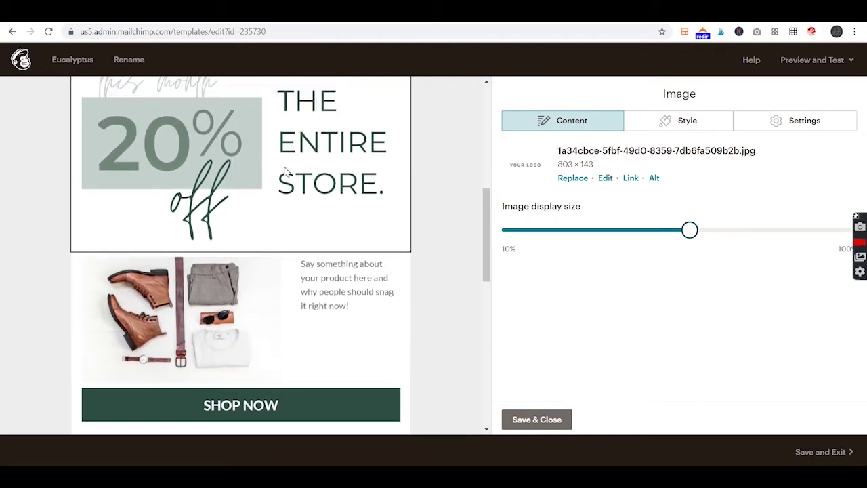
pyautogui.scroll(3, 370, 206)
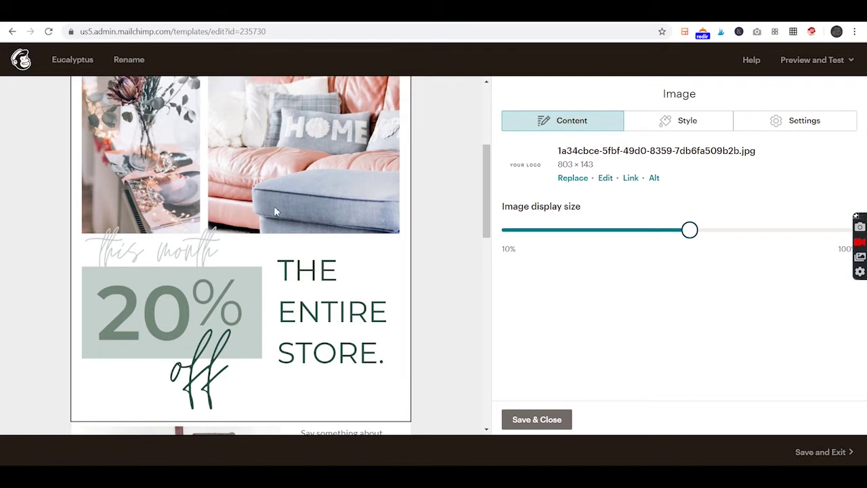
pyautogui.scroll(3, 355, 274)
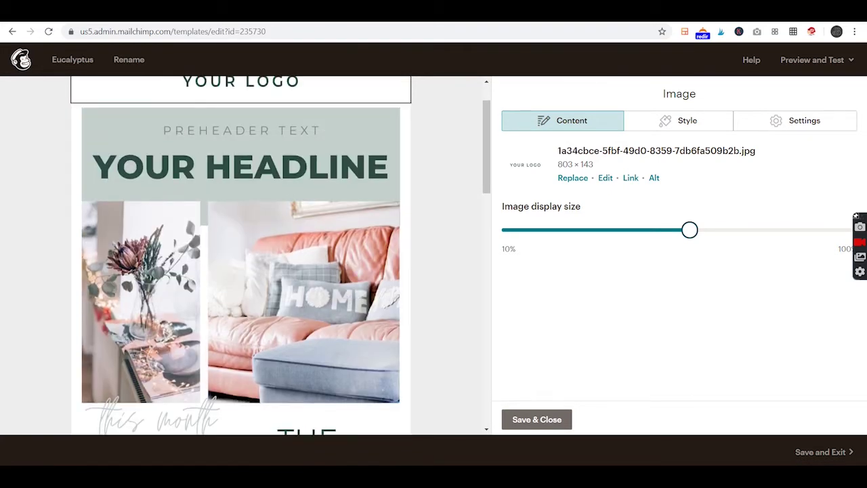
pyautogui.click(74, 11)
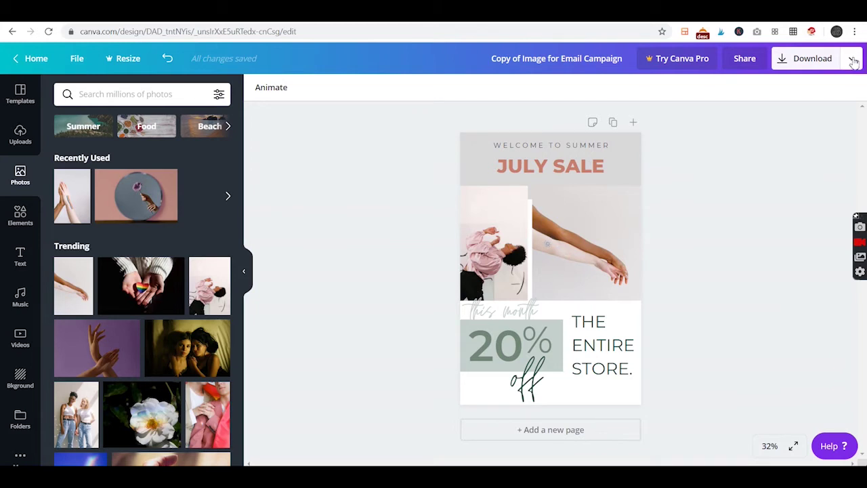
# Pick Mailchimp from Canva's full list of publishing destinations and start connecting the account
pyautogui.click(852, 61)
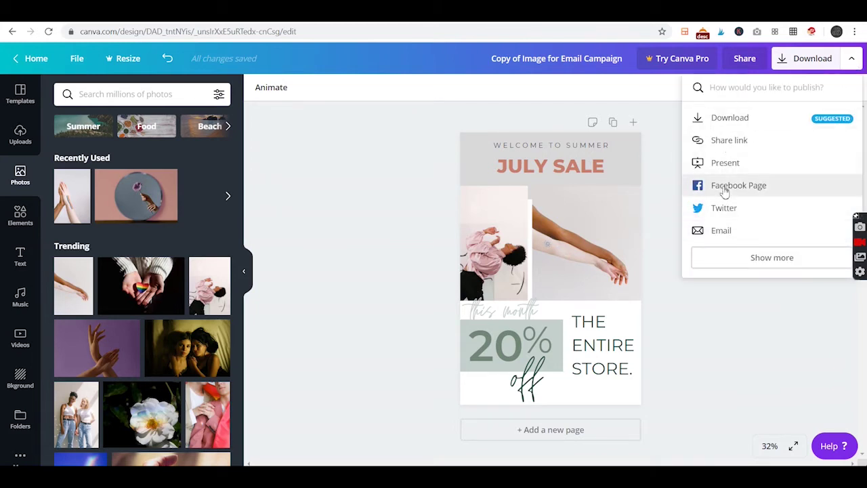
pyautogui.click(744, 258)
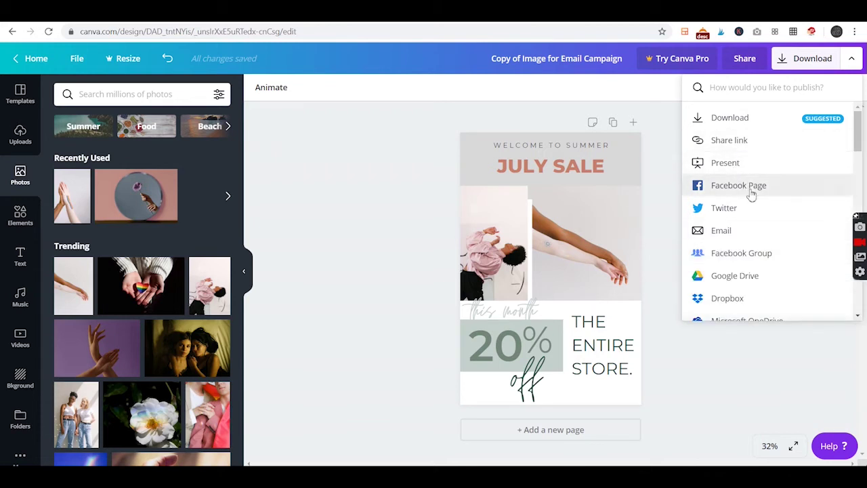
pyautogui.scroll(-2, 752, 194)
pyautogui.scroll(-3, 750, 194)
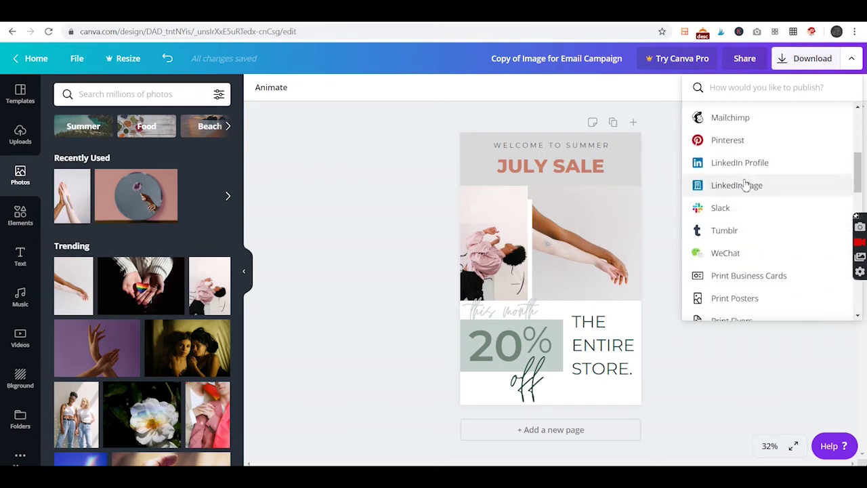
pyautogui.click(731, 119)
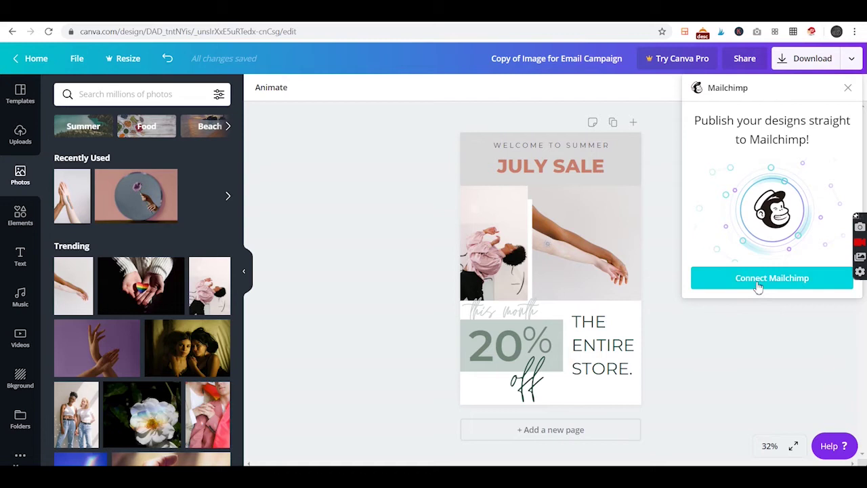
pyautogui.click(757, 283)
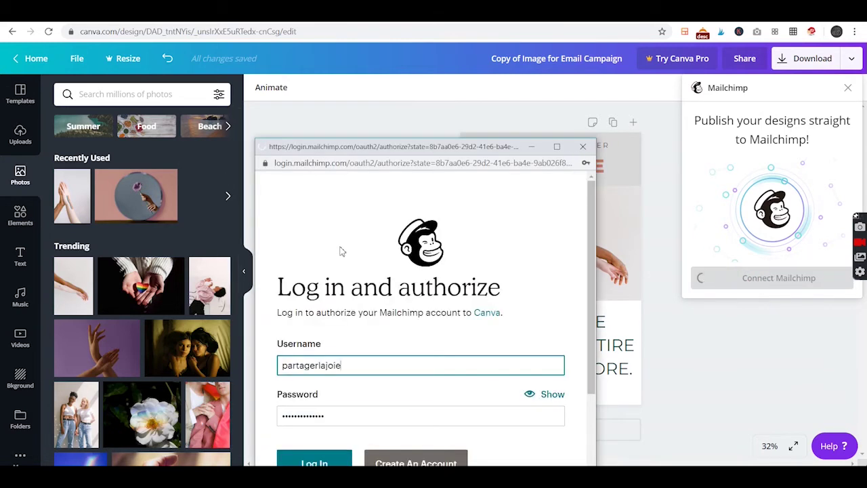
# Enter the account username and password in the Mailchimp login window
pyautogui.click(367, 315)
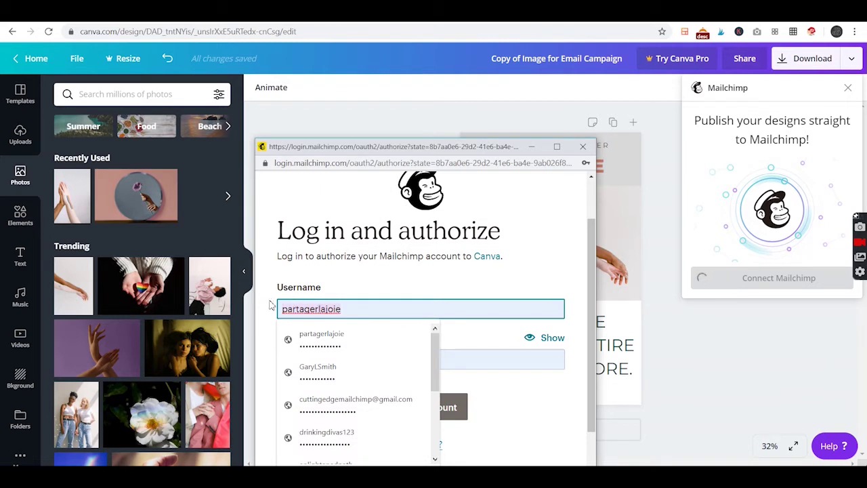
pyautogui.hotkey('ctrl', 'a')
pyautogui.write('tamar')
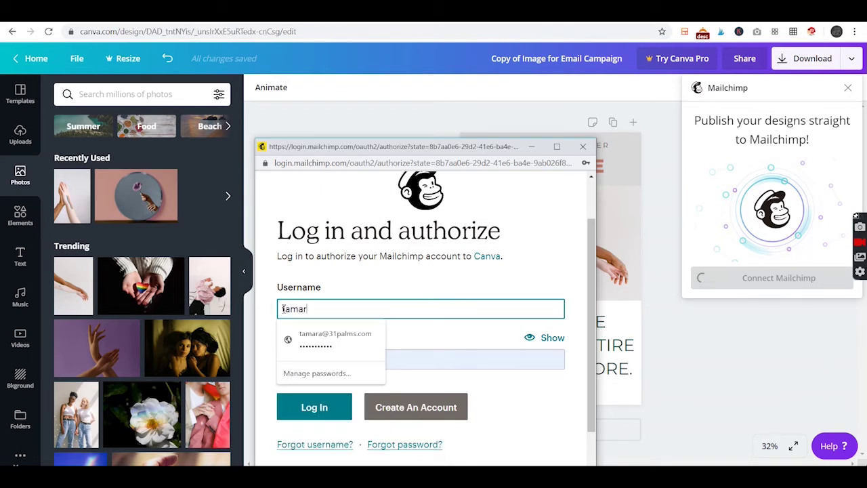
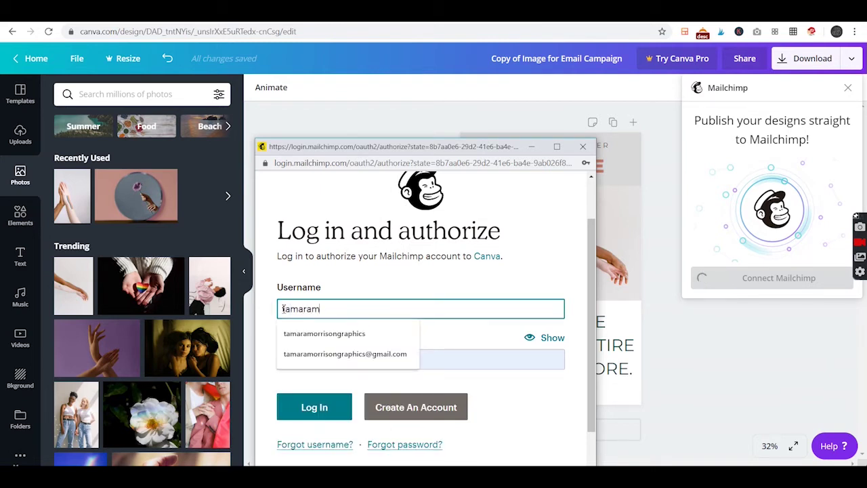
pyautogui.click(332, 333)
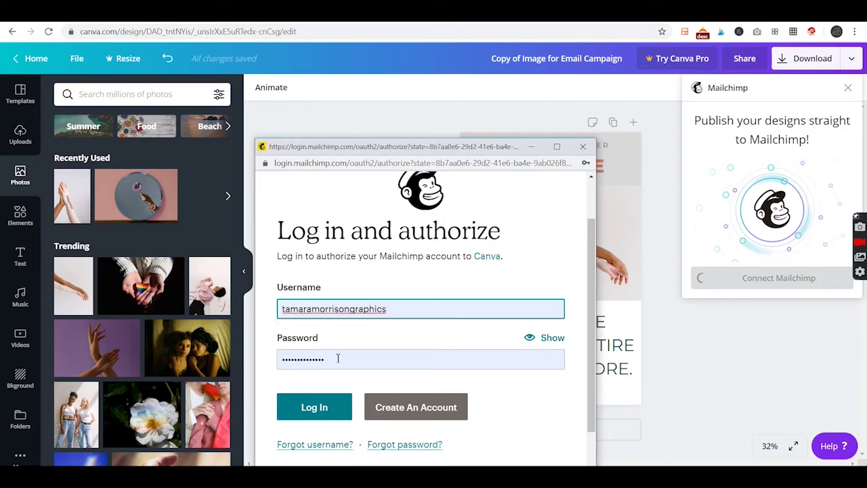
pyautogui.click(549, 339)
pyautogui.click(549, 339)
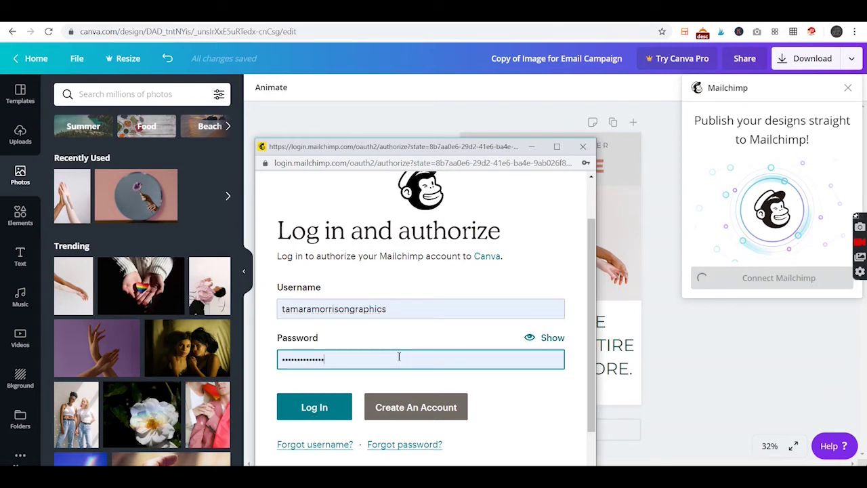
pyautogui.moveTo(399, 357); pyautogui.dragTo(273, 357)
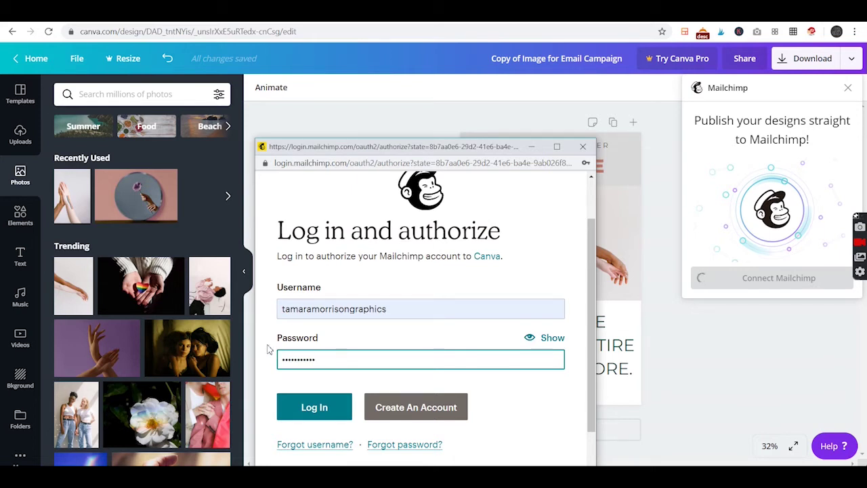
# Log in and allow Canva access to the Mailchimp account
pyautogui.click(316, 411)
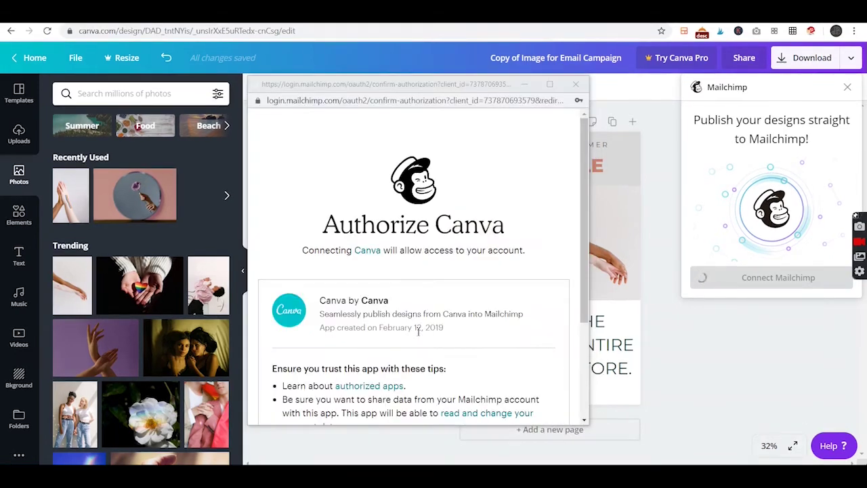
pyautogui.scroll(-5, 426, 269)
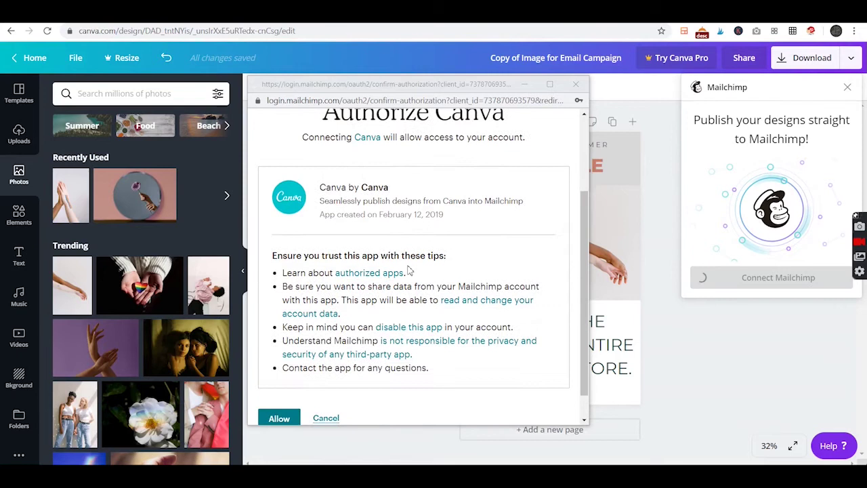
pyautogui.scroll(5, 434, 244)
pyautogui.scroll(-4, 434, 240)
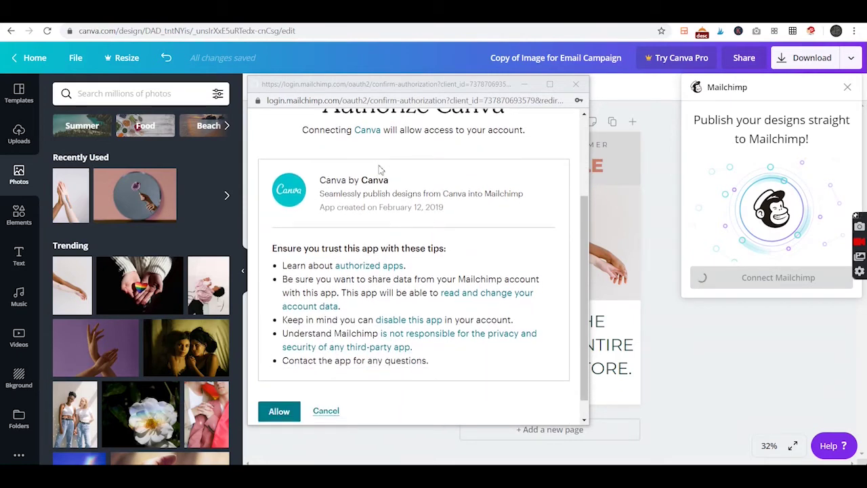
pyautogui.click(277, 393)
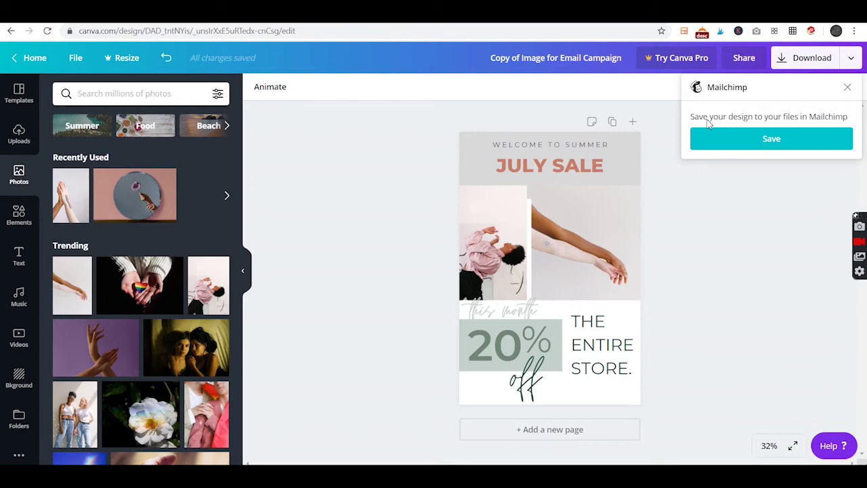
# Save the July Sale design to Mailchimp, getting the 'Your design has been saved!' confirmation
pyautogui.click(772, 139)
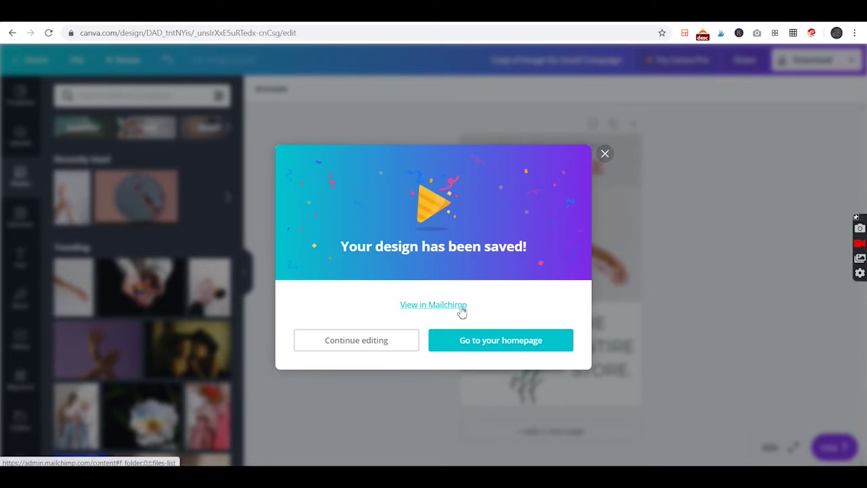
# Replace the email's top image with the July Sale design from Content Studio's My Files
pyautogui.click(606, 155)
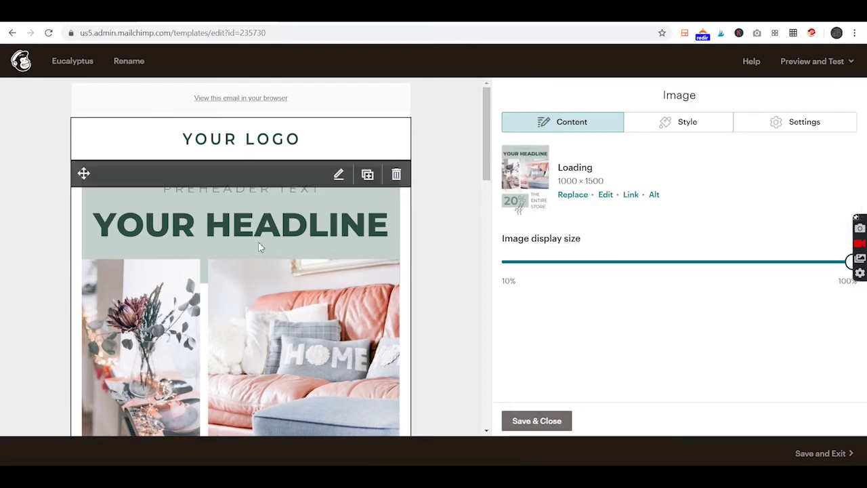
pyautogui.scroll(-4, 258, 247)
pyautogui.scroll(4, 484, 240)
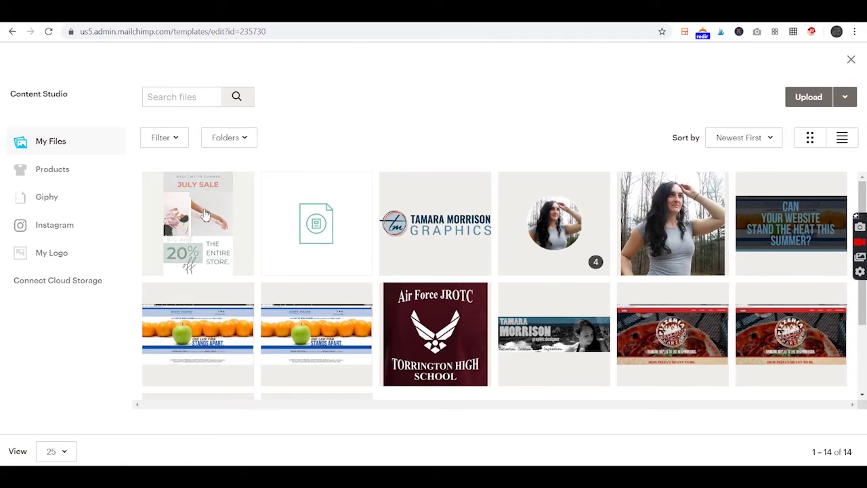
pyautogui.click(206, 214)
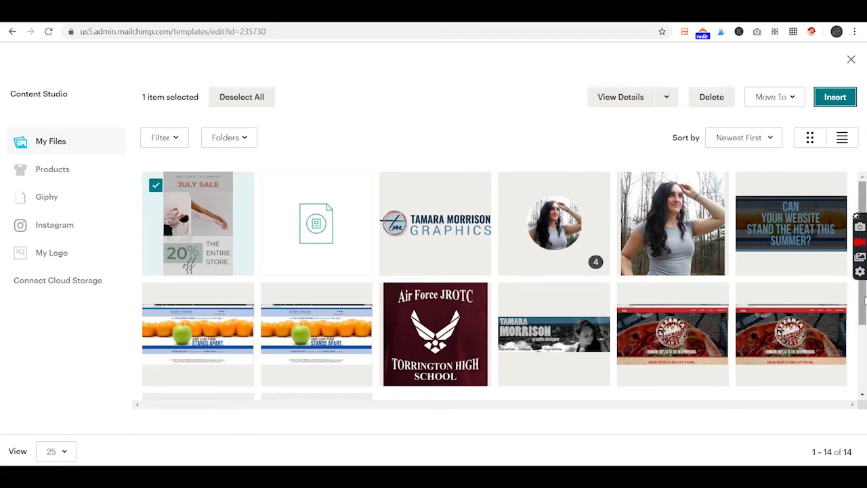
pyautogui.scroll(-2, 660, 309)
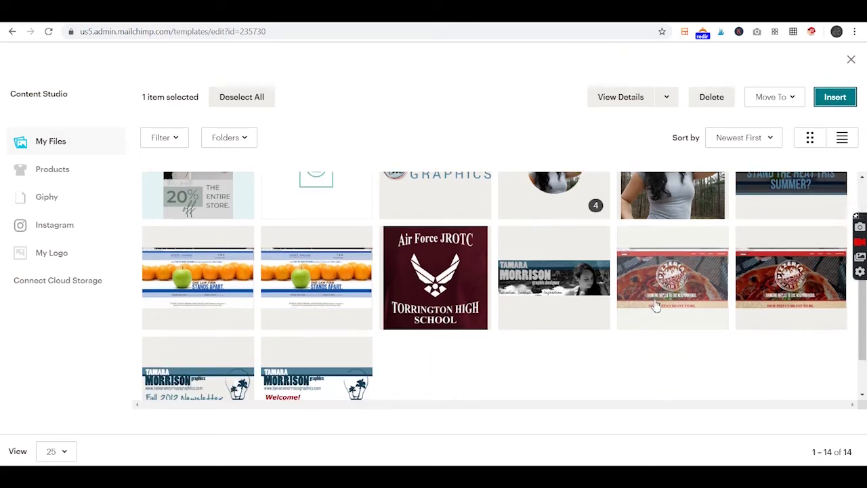
pyautogui.click(835, 97)
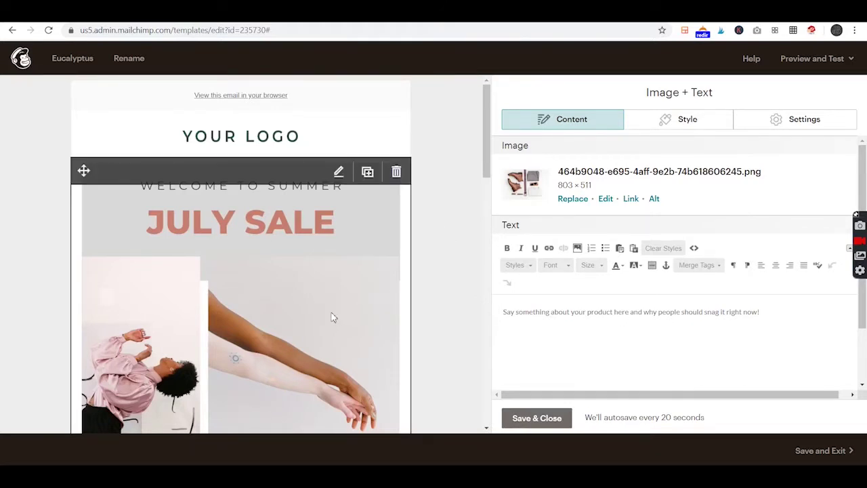
pyautogui.scroll(-2, 331, 320)
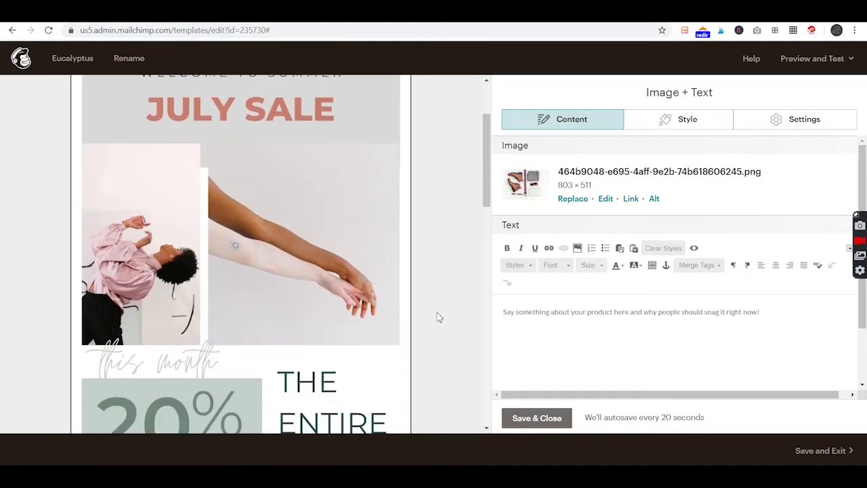
pyautogui.click(630, 199)
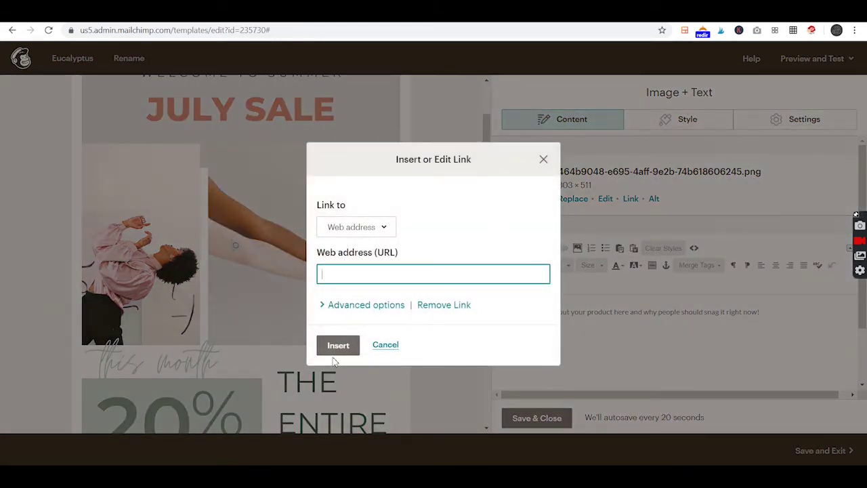
pyautogui.click(543, 159)
pyautogui.scroll(-5, 300, 286)
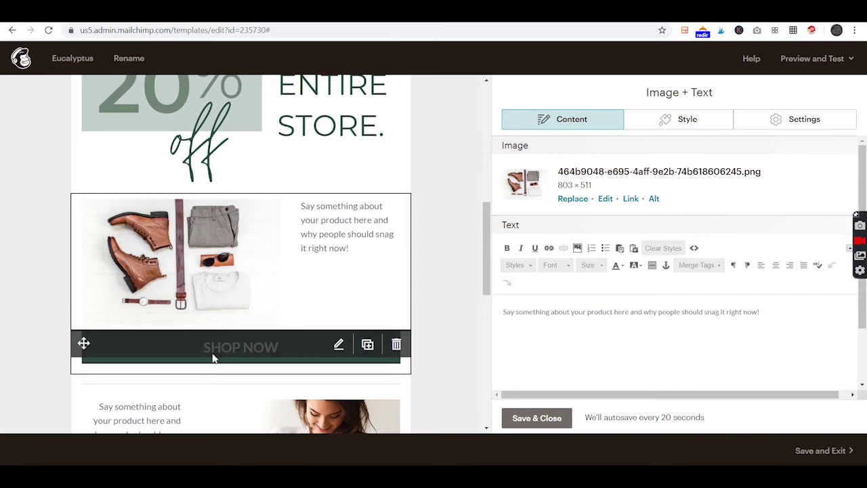
pyautogui.scroll(3, 181, 337)
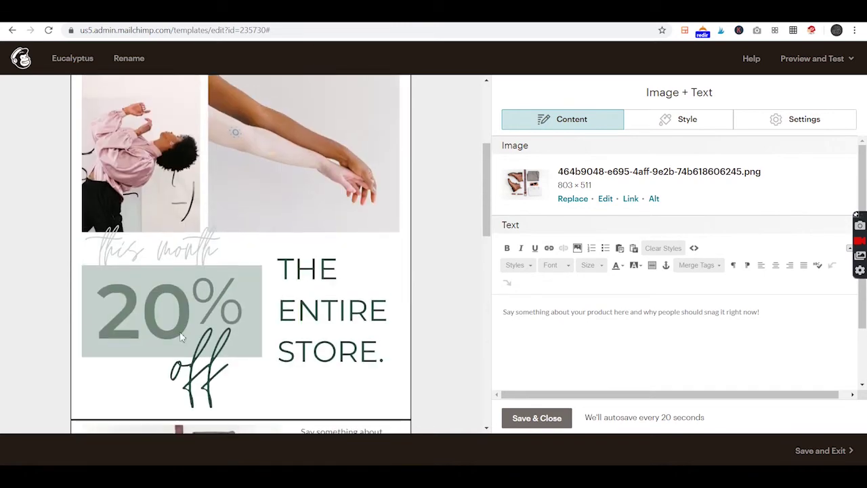
pyautogui.scroll(-4, 319, 335)
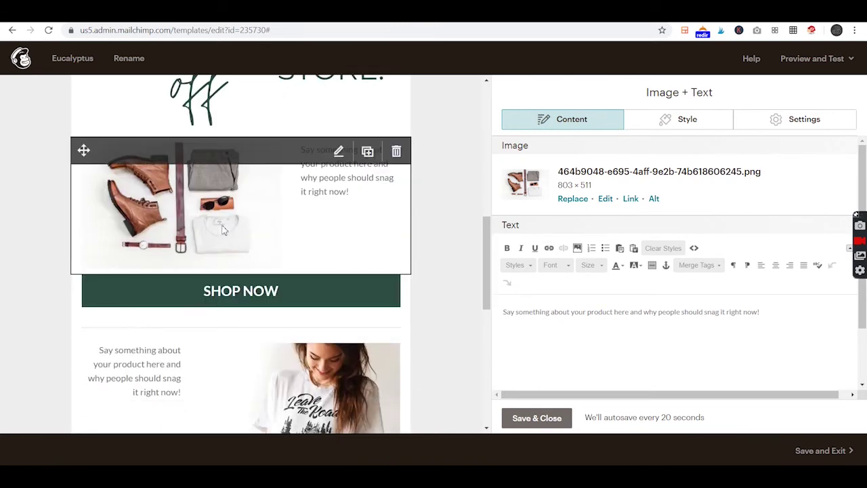
pyautogui.scroll(-3, 239, 389)
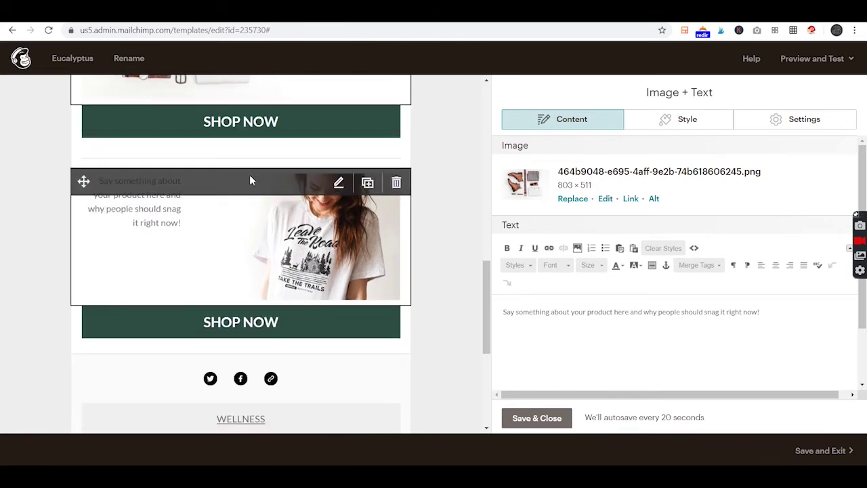
pyautogui.scroll(4, 443, 346)
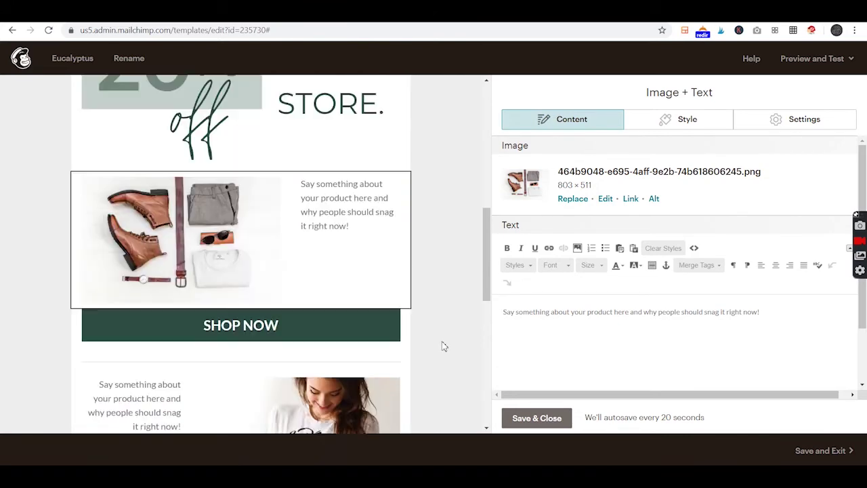
pyautogui.scroll(1, 443, 346)
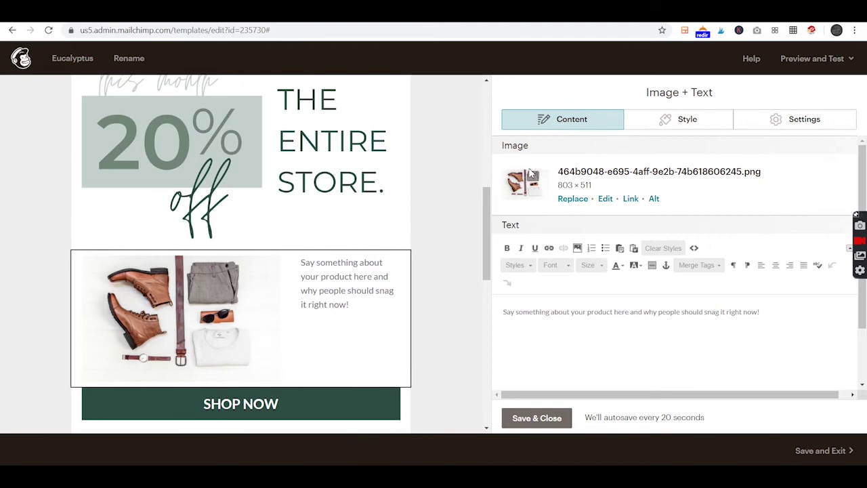
# Swap the product block's boots photo for june.jpg from Content Studio
pyautogui.click(573, 199)
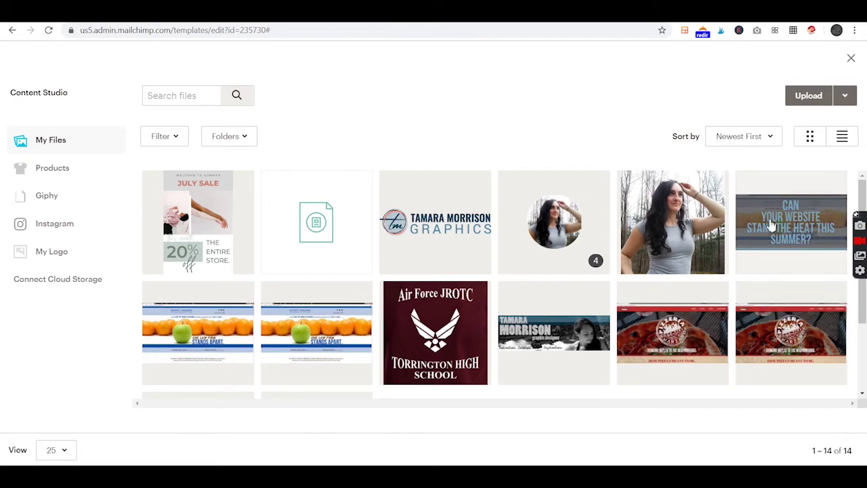
pyautogui.click(804, 206)
pyautogui.click(835, 95)
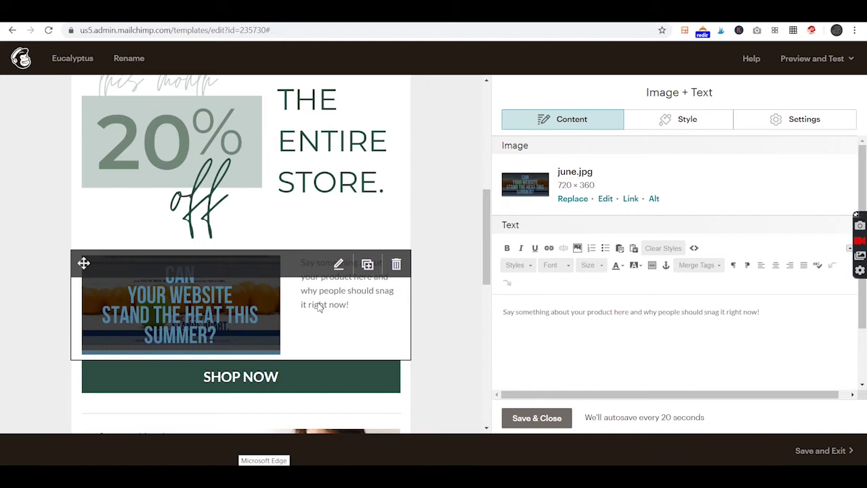
# Open the Shop Now button's settings and try its link URL field without picking a suggestion
pyautogui.click(277, 386)
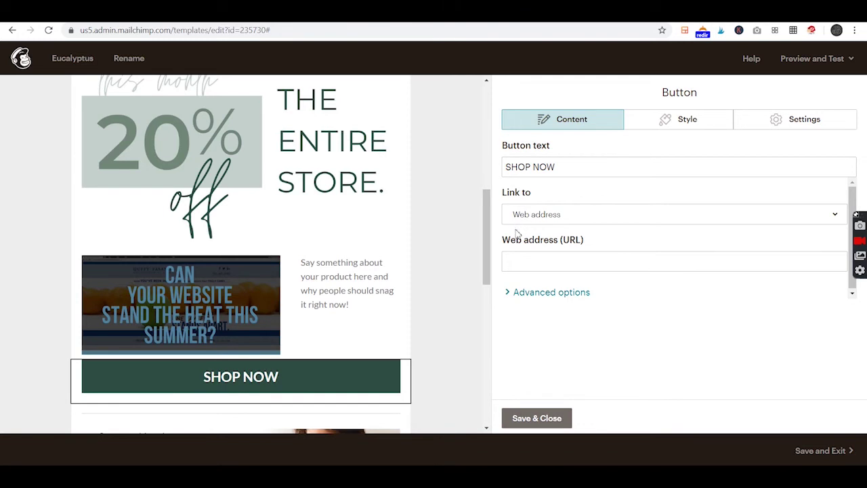
pyautogui.click(517, 262)
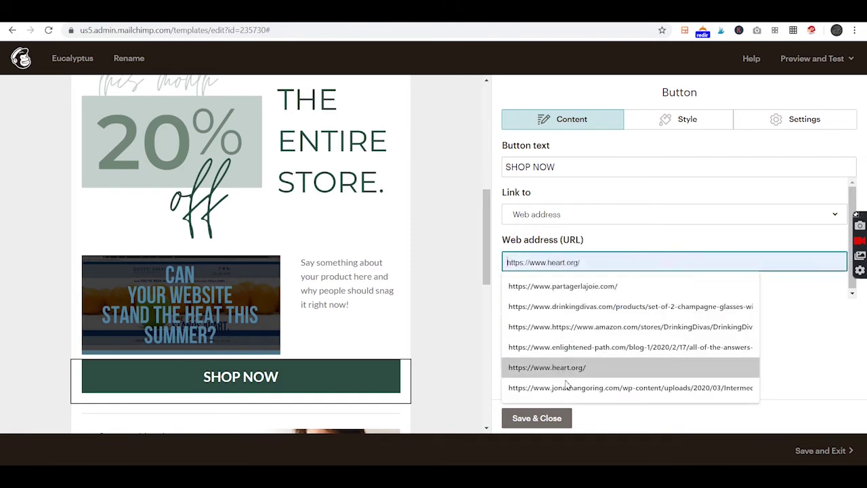
pyautogui.click(438, 315)
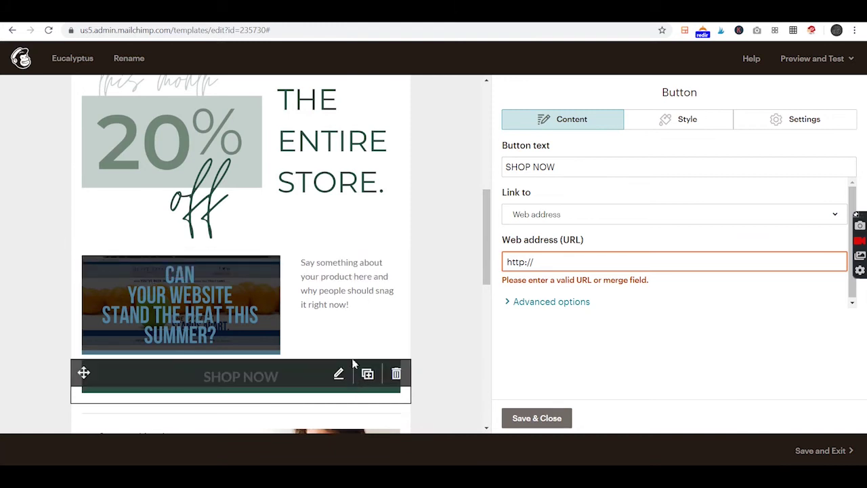
pyautogui.scroll(-2, 325, 339)
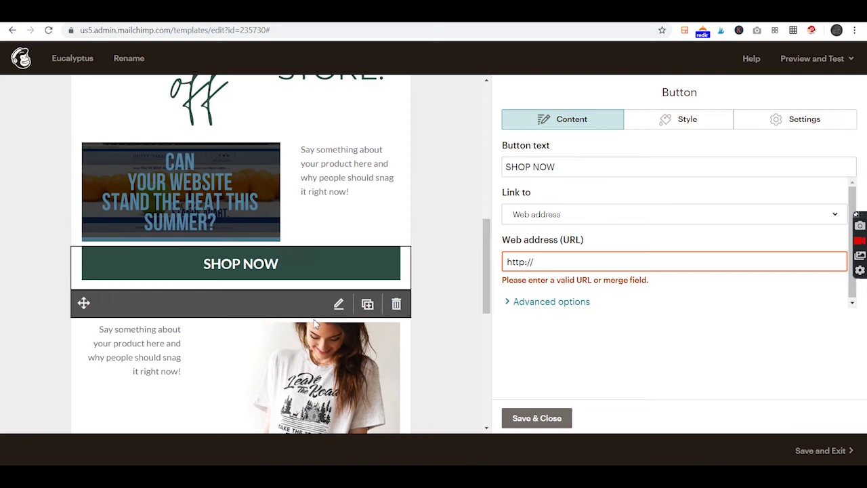
pyautogui.scroll(3, 248, 250)
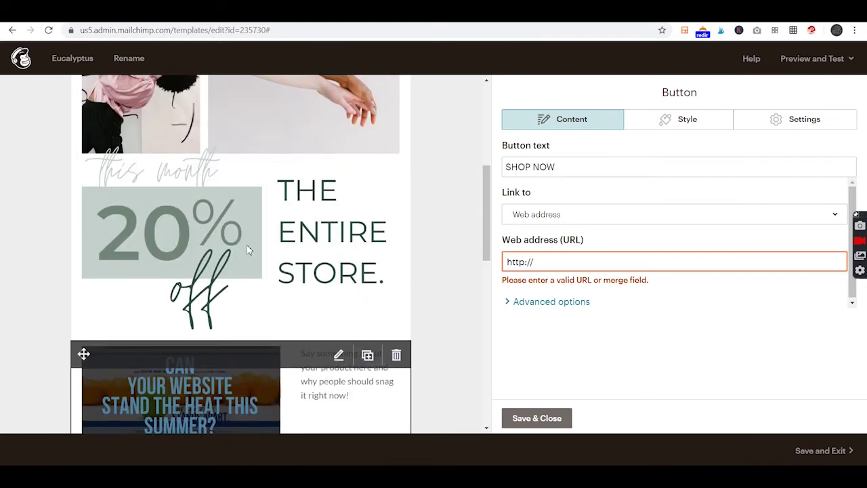
pyautogui.scroll(4, 275, 242)
pyautogui.scroll(-4, 284, 251)
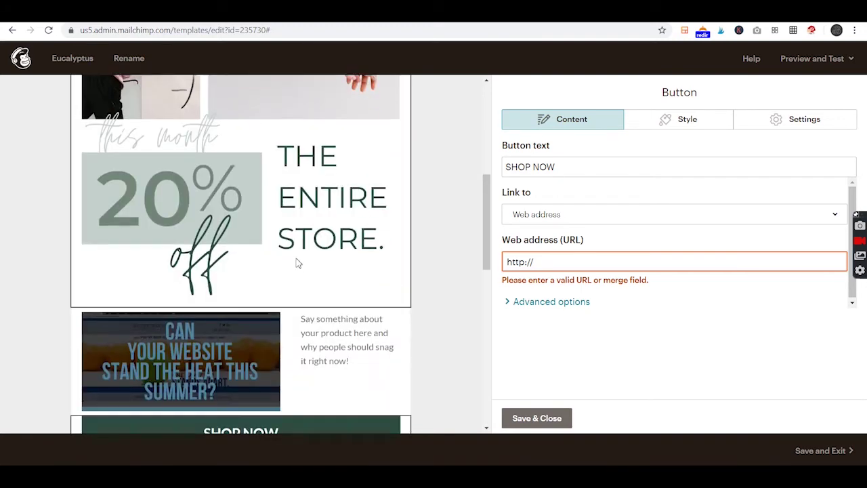
pyautogui.scroll(-5, 296, 263)
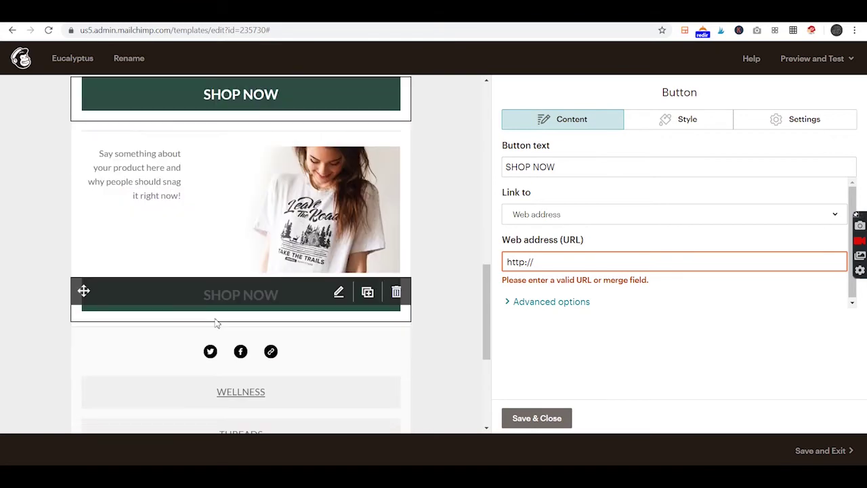
pyautogui.scroll(4, 224, 305)
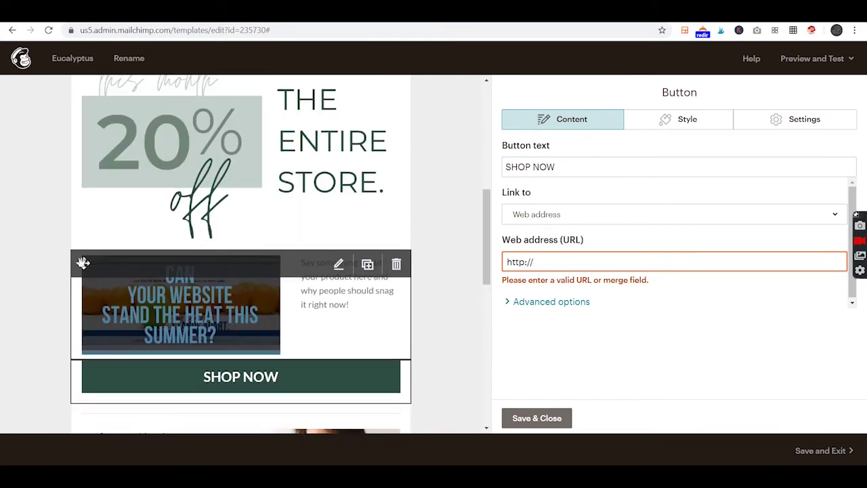
# Duplicate the first product block and its Shop Now button, place the copy, and open its background colour
pyautogui.click(368, 265)
pyautogui.click(367, 229)
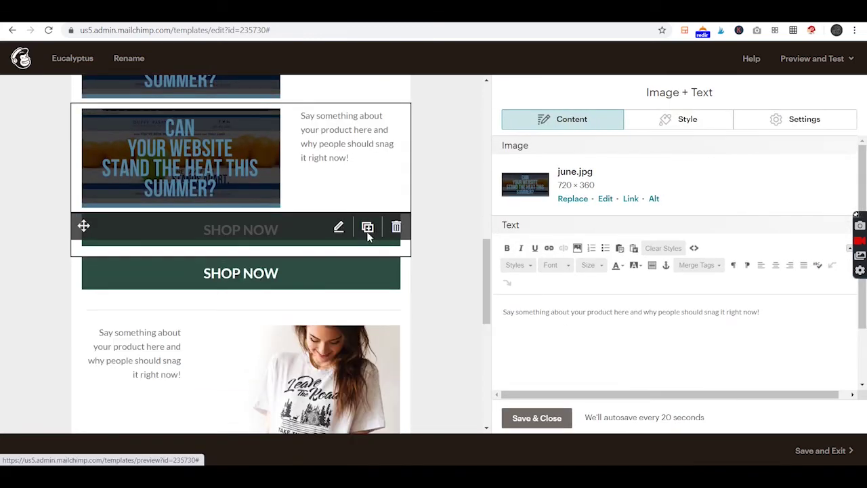
pyautogui.moveTo(84, 298); pyautogui.dragTo(98, 157)
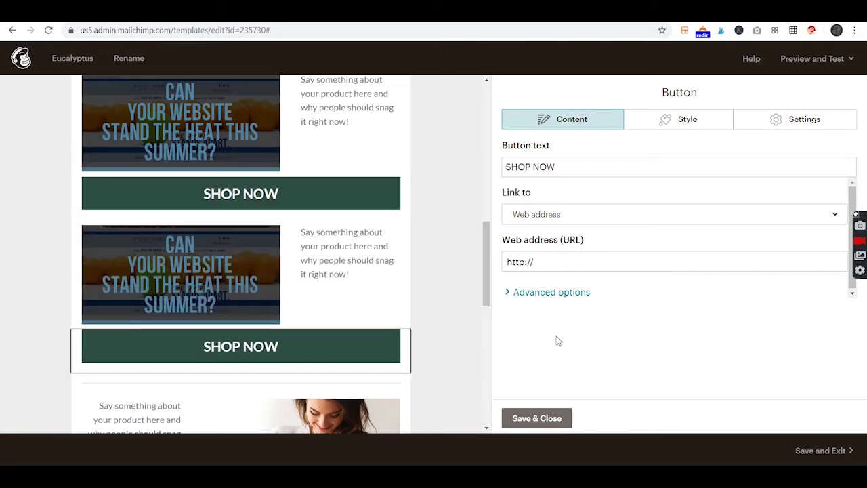
pyautogui.scroll(3, 248, 183)
pyautogui.scroll(-5, 276, 210)
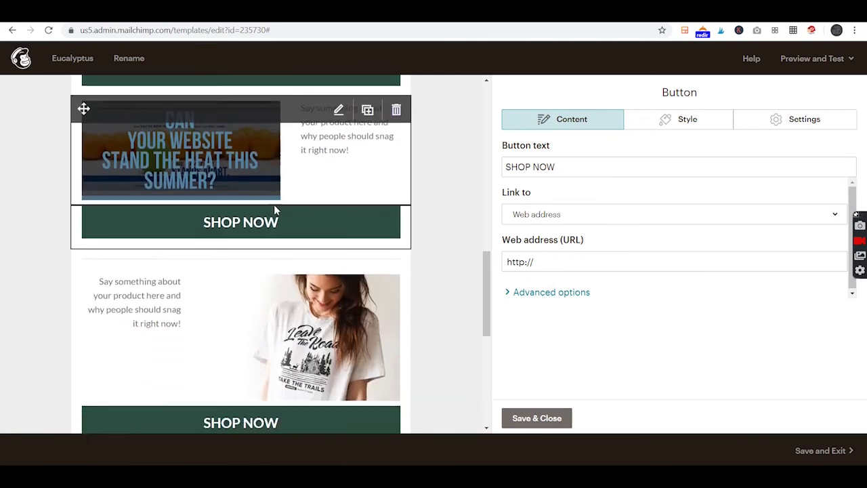
pyautogui.scroll(-3, 274, 205)
pyautogui.scroll(8, 283, 207)
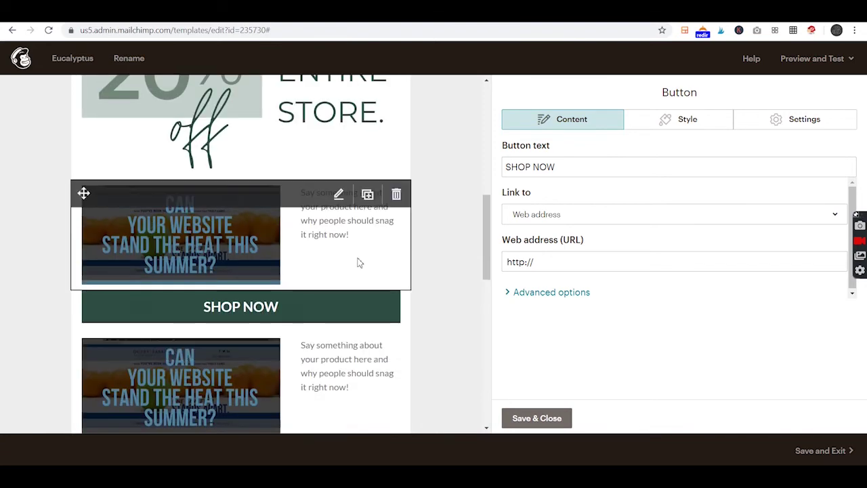
pyautogui.scroll(-3, 129, 131)
pyautogui.scroll(-5, 203, 202)
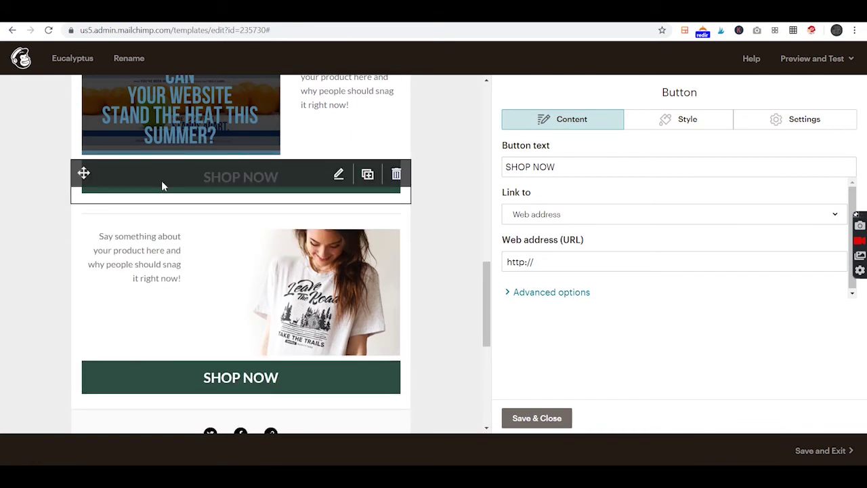
pyautogui.click(681, 126)
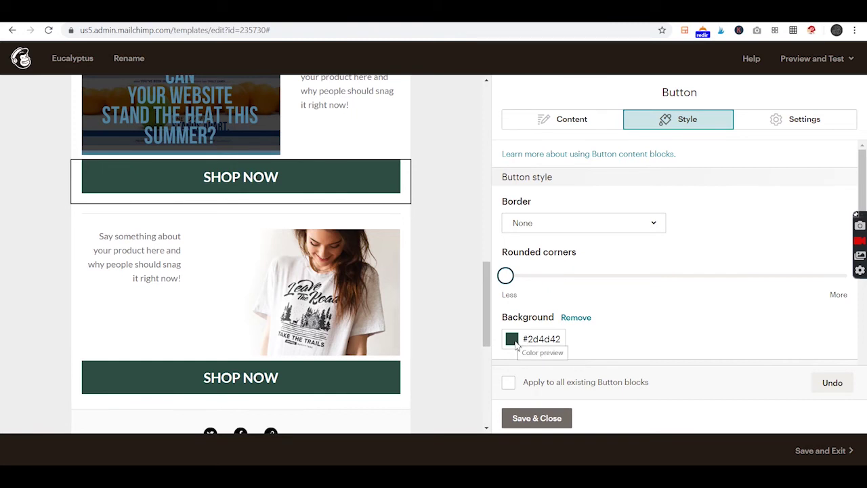
pyautogui.click(537, 339)
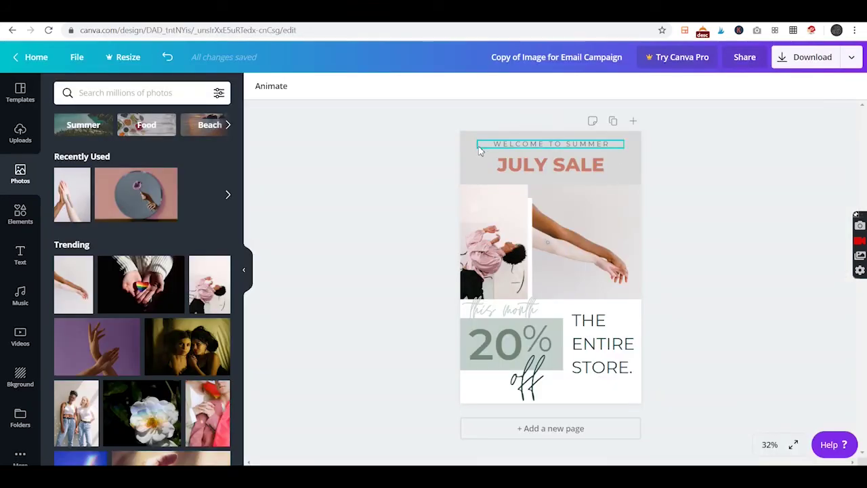
# Read the JULY SALE headline's text colour hex code, #c77e6c, in Canva
pyautogui.click(519, 172)
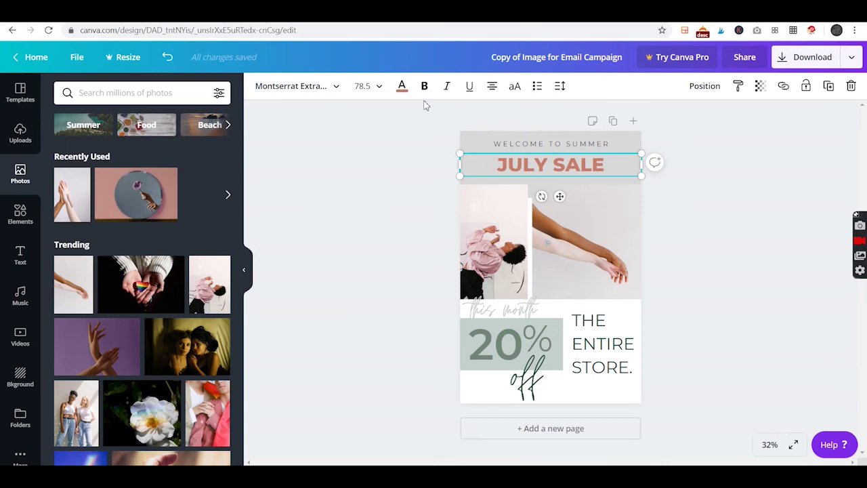
pyautogui.click(403, 90)
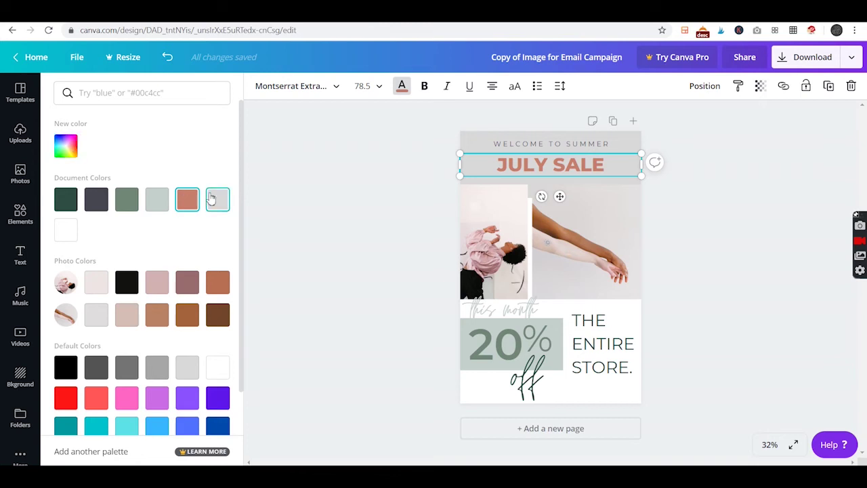
pyautogui.click(70, 153)
pyautogui.hotkey('ctrl', 'c')
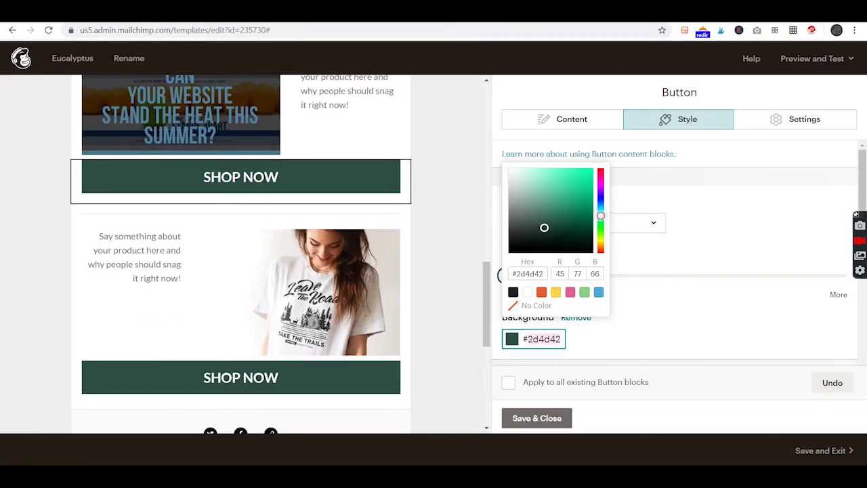
pyautogui.click(533, 273)
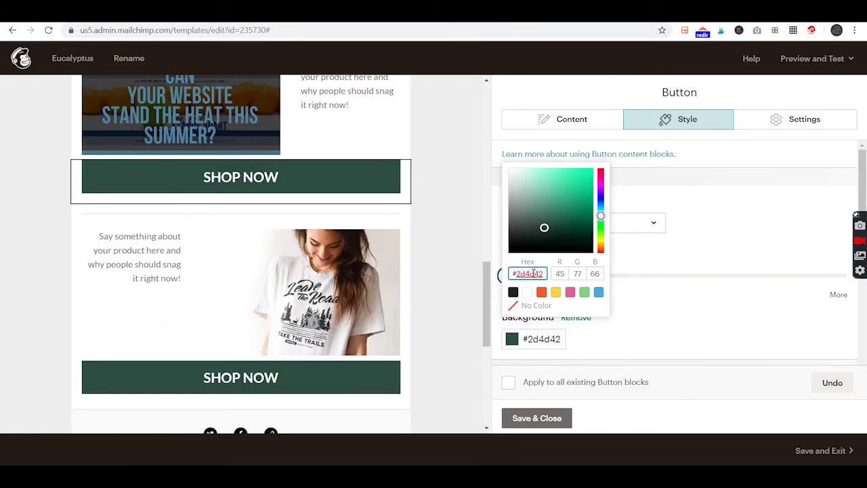
pyautogui.hotkey('ctrl', 'v')
pyautogui.press('Return')
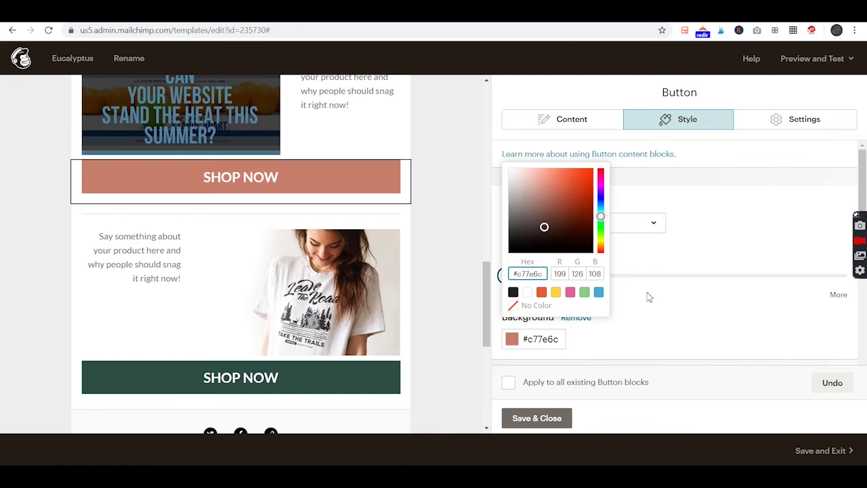
pyautogui.click(431, 220)
pyautogui.scroll(10, 359, 252)
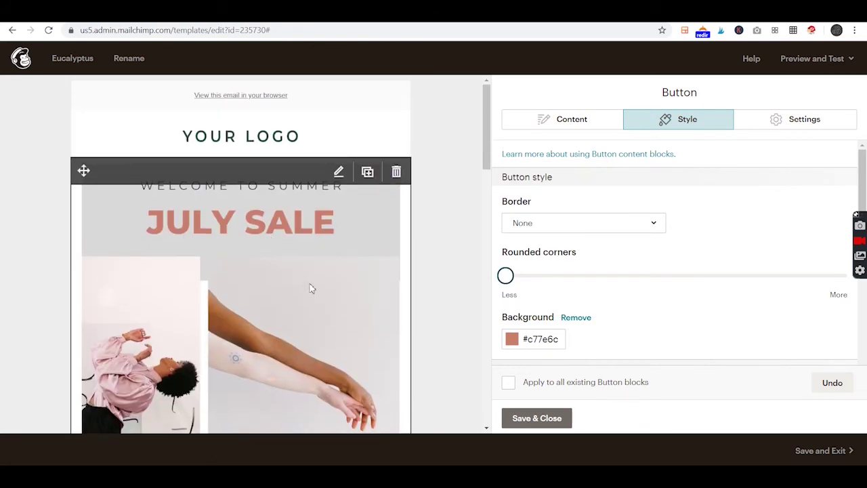
pyautogui.scroll(-10, 360, 315)
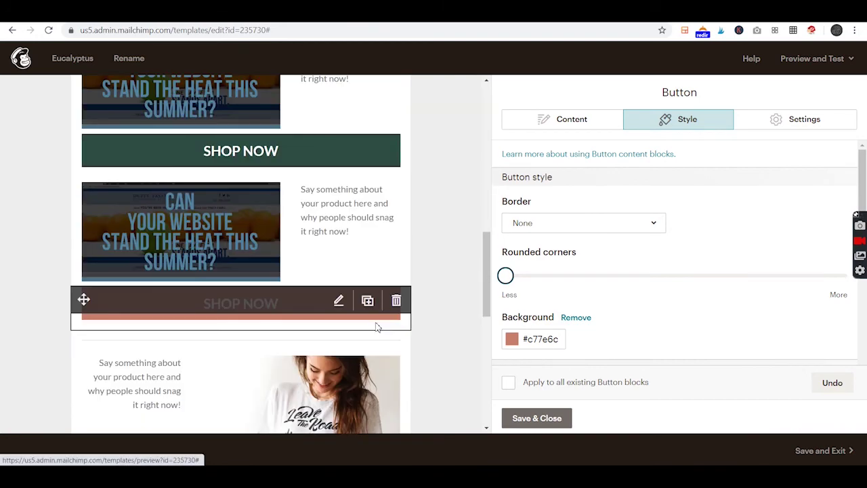
pyautogui.scroll(-5, 377, 326)
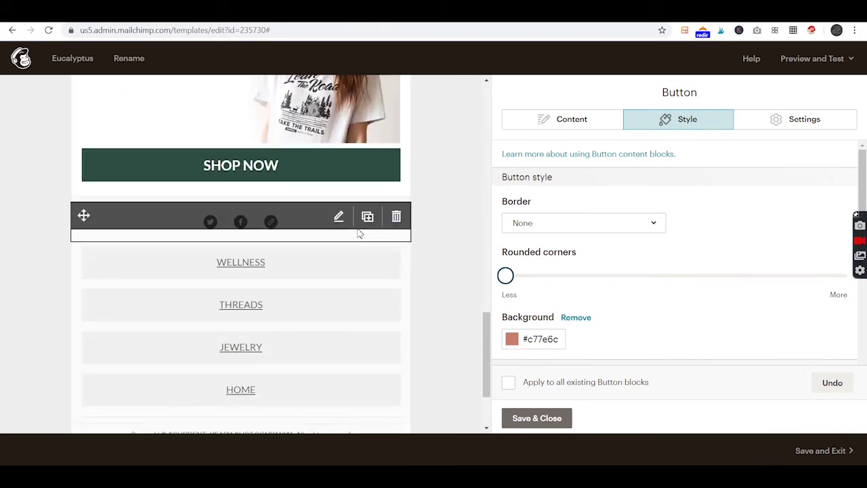
# Check the Social Follow block's URLs, then select the WELLNESS text in its Boxed Text editor
pyautogui.click(243, 223)
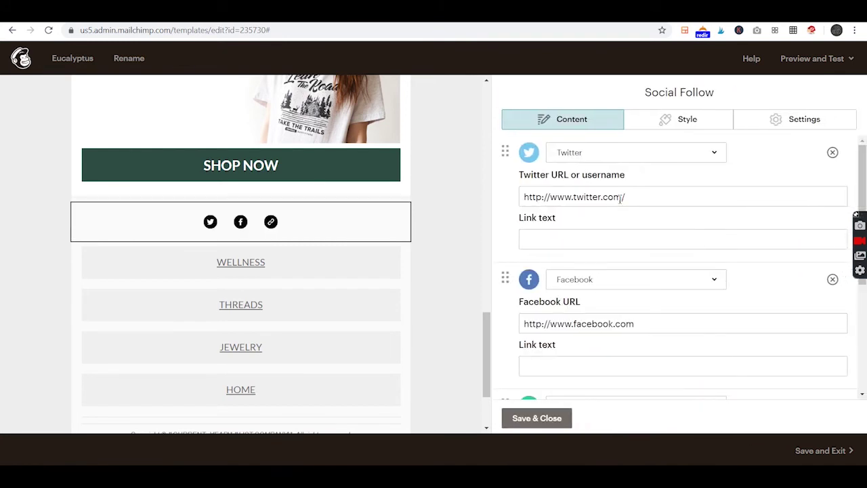
pyautogui.scroll(-3, 635, 370)
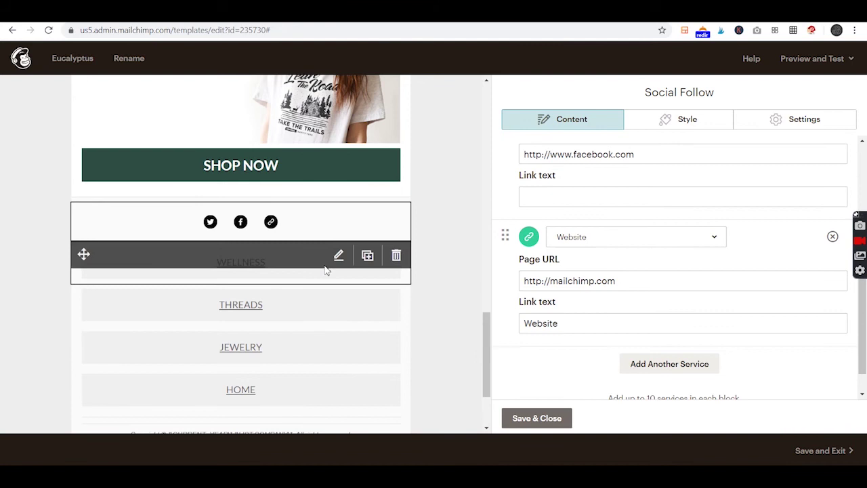
pyautogui.click(298, 253)
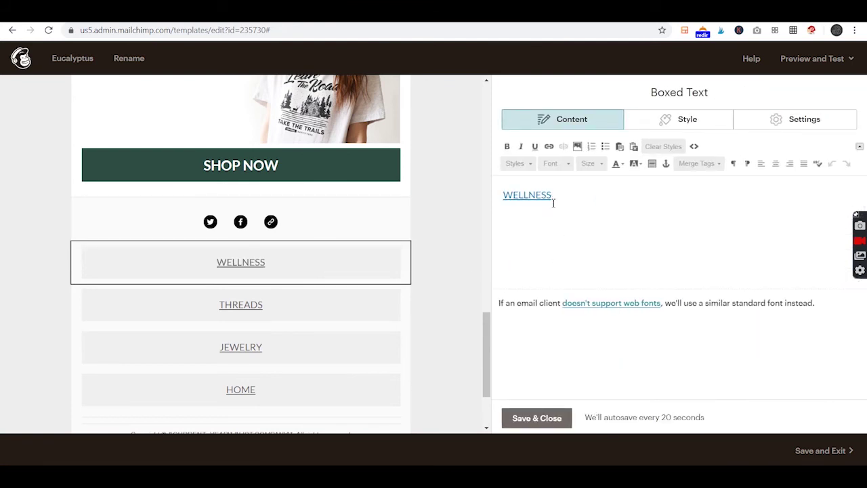
pyautogui.moveTo(553, 198); pyautogui.dragTo(508, 190)
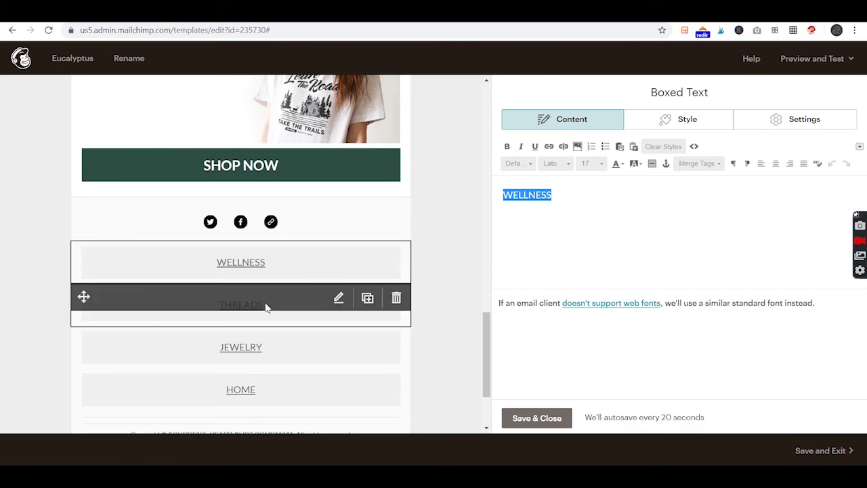
pyautogui.scroll(-2, 282, 264)
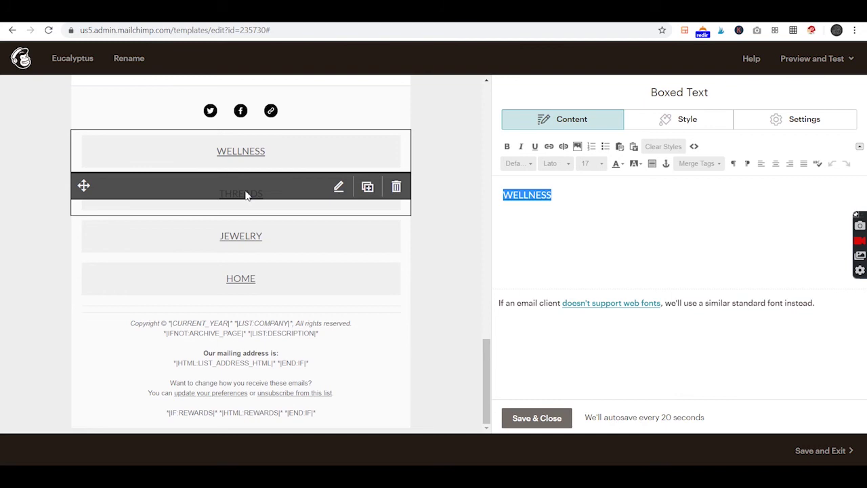
pyautogui.scroll(2, 291, 176)
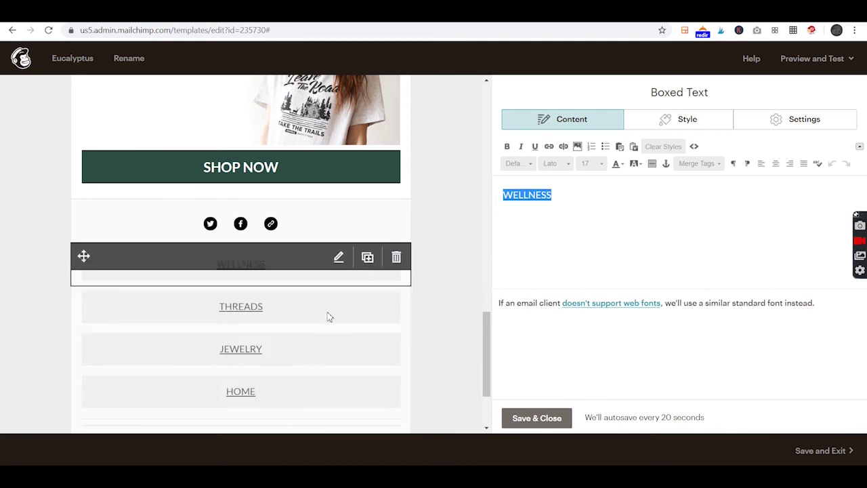
pyautogui.scroll(5, 294, 318)
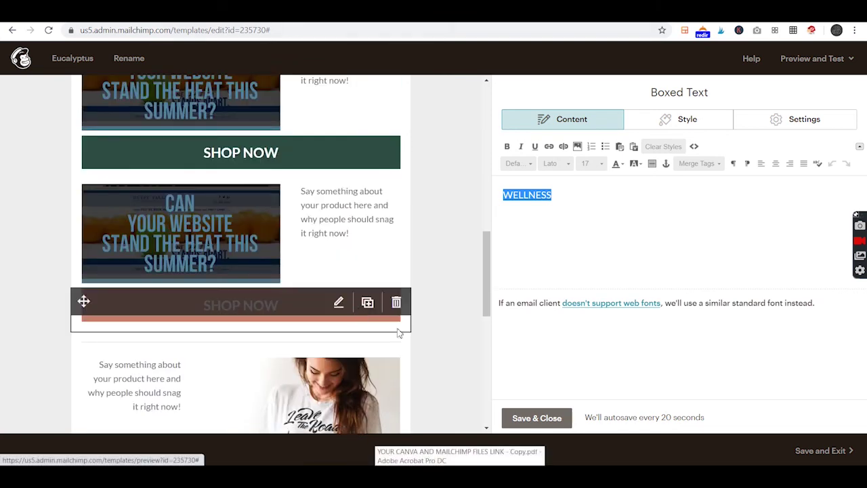
pyautogui.scroll(6, 397, 331)
pyautogui.scroll(3, 392, 338)
pyautogui.scroll(-12, 390, 338)
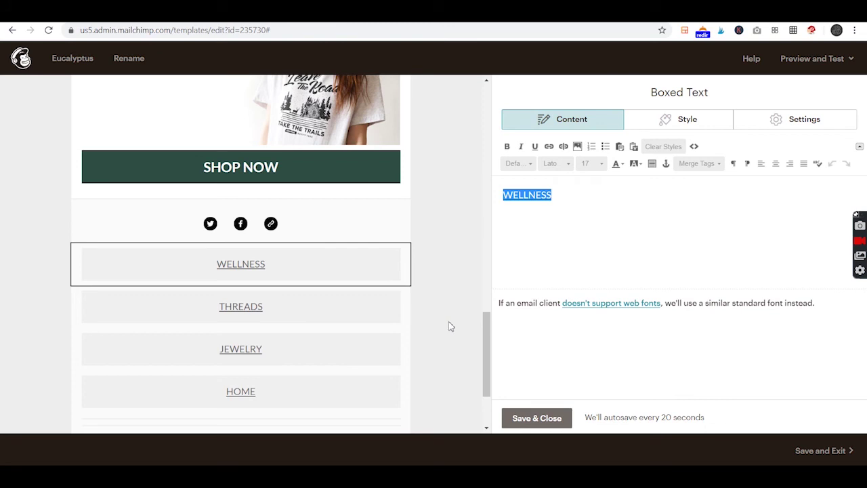
pyautogui.scroll(-2, 261, 298)
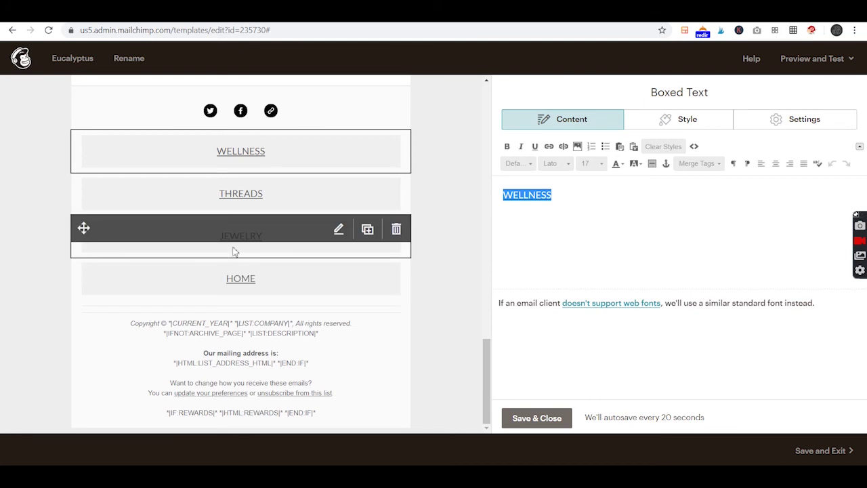
pyautogui.scroll(15, 287, 296)
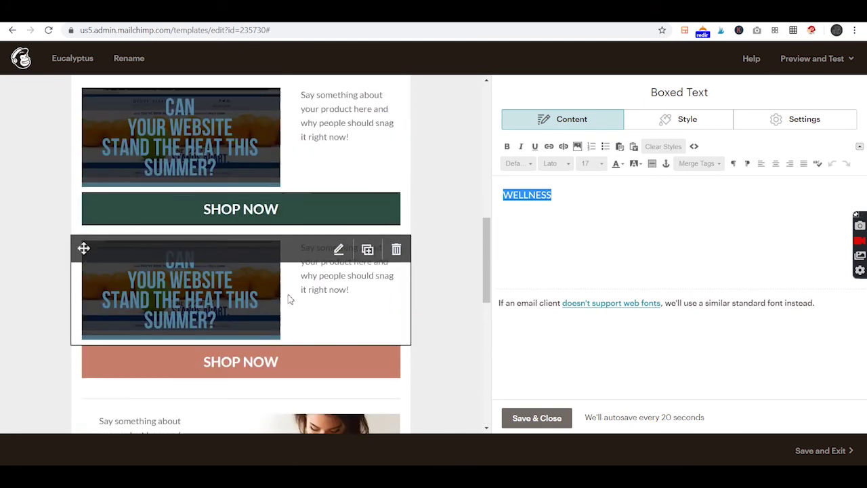
# Scroll through the full July Sale template, then open the Preview and Test dropdown
pyautogui.scroll(2, 283, 296)
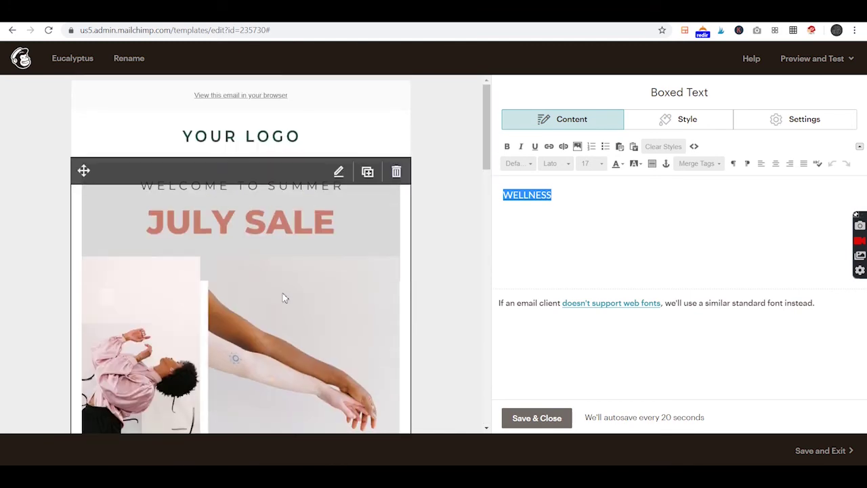
pyautogui.scroll(-2, 266, 181)
pyautogui.scroll(2, 271, 176)
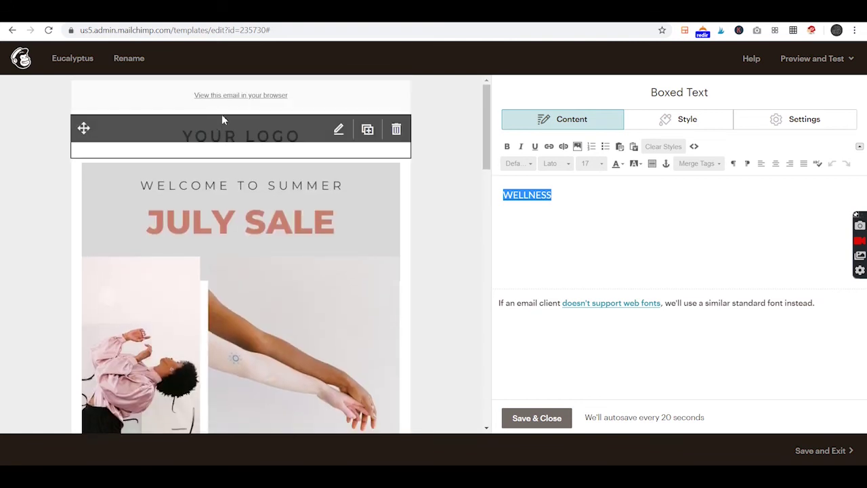
pyautogui.scroll(-2, 323, 257)
pyautogui.scroll(-3, 323, 257)
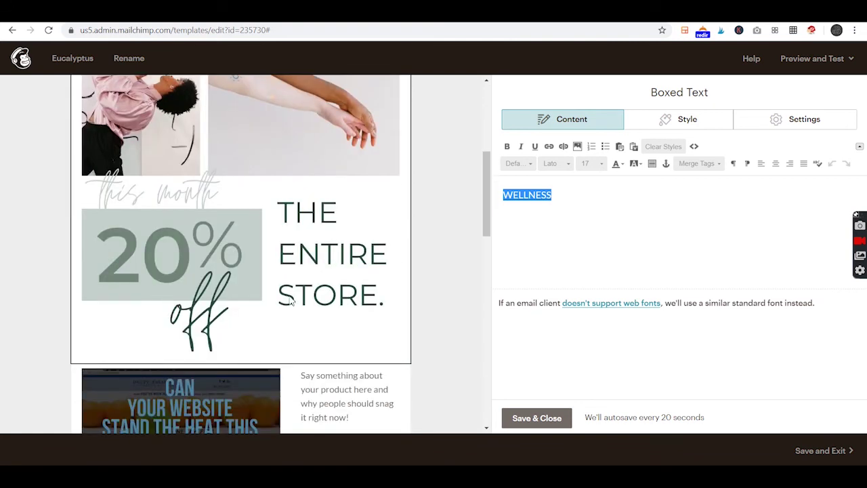
pyautogui.scroll(-2, 290, 302)
pyautogui.scroll(-2, 347, 296)
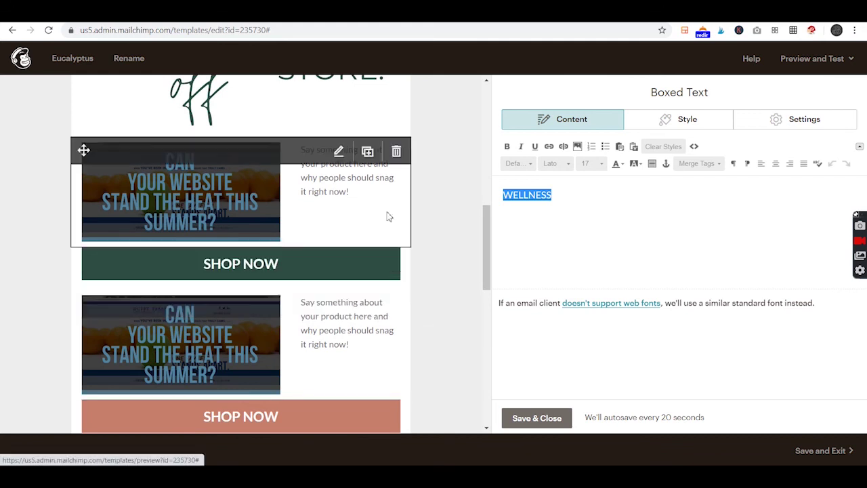
pyautogui.scroll(4, 382, 288)
pyautogui.scroll(1, 384, 290)
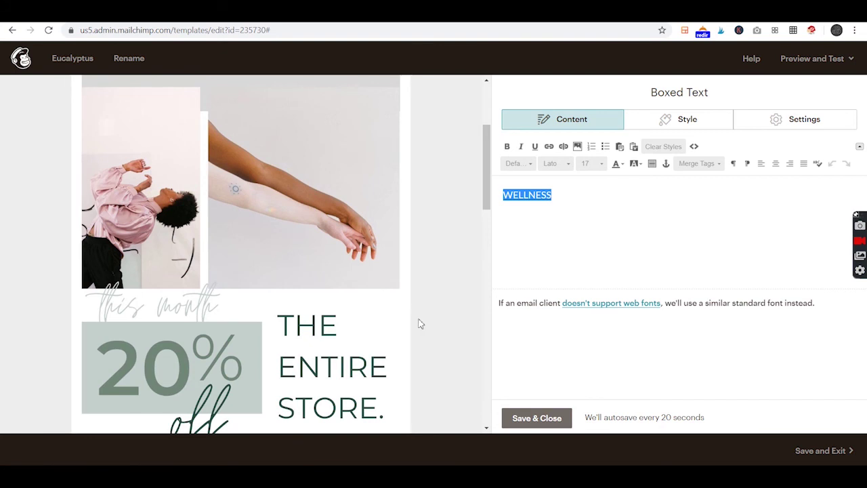
pyautogui.scroll(-2, 383, 339)
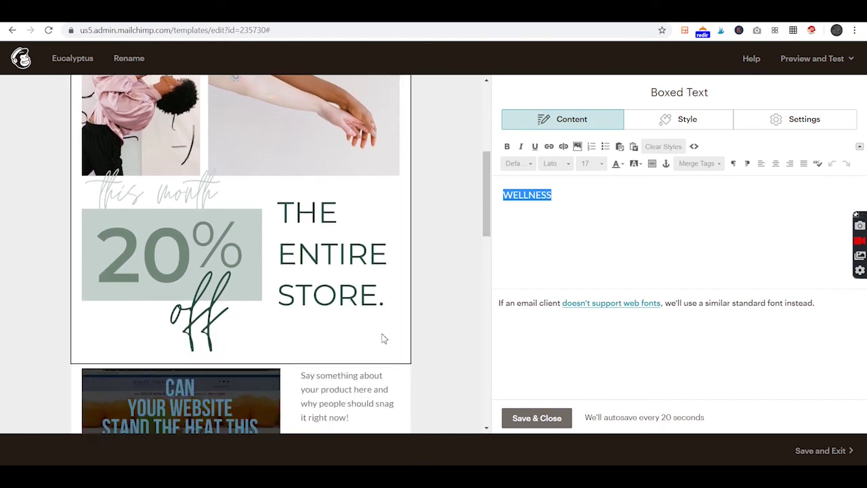
pyautogui.scroll(-2, 349, 325)
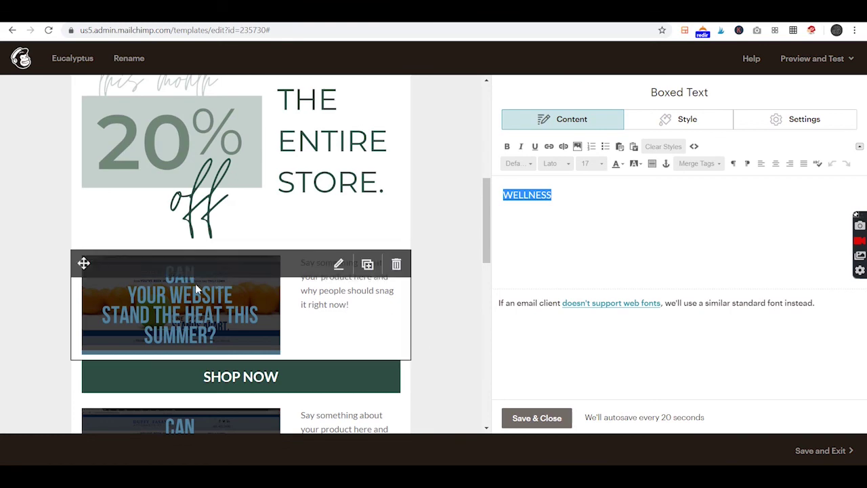
pyautogui.scroll(-4, 298, 325)
pyautogui.scroll(-2, 296, 343)
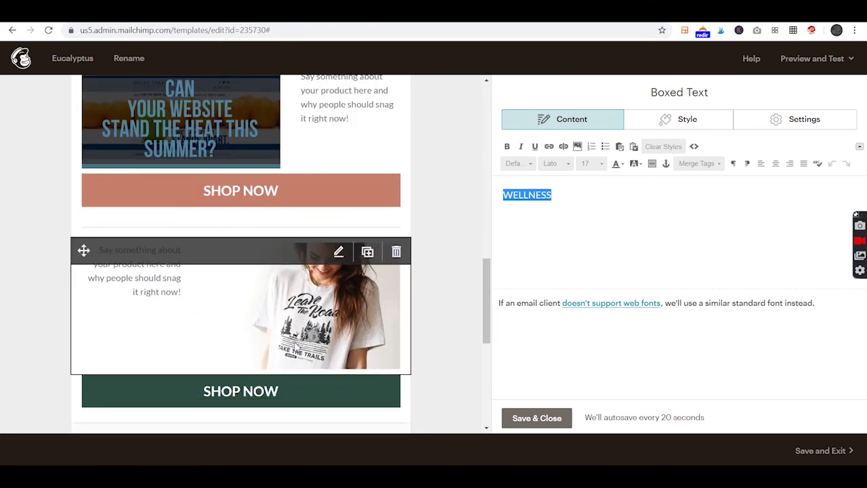
pyautogui.scroll(7, 365, 285)
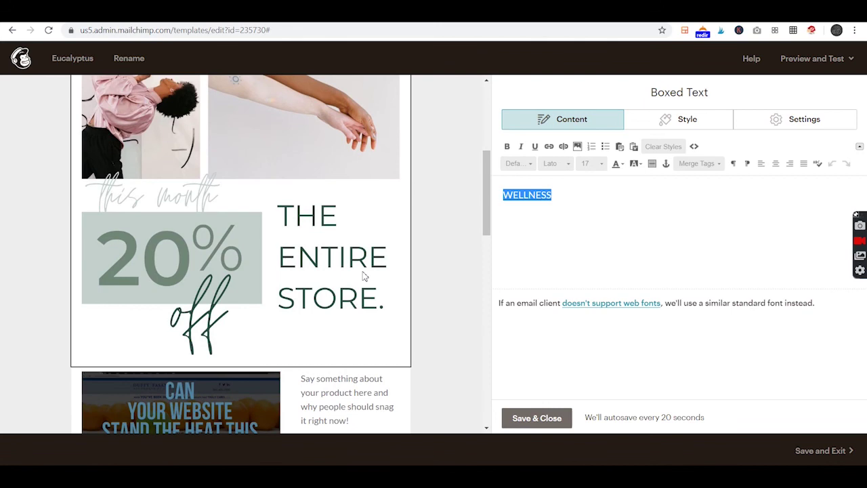
pyautogui.scroll(-5, 284, 335)
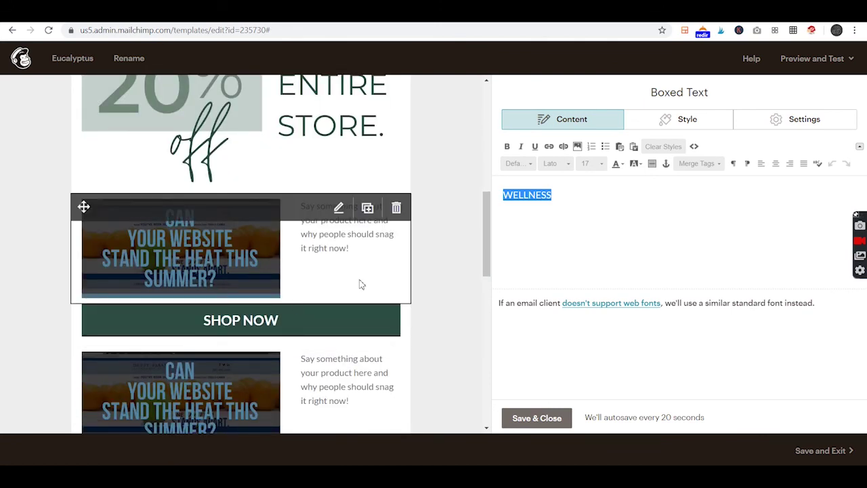
pyautogui.click(803, 61)
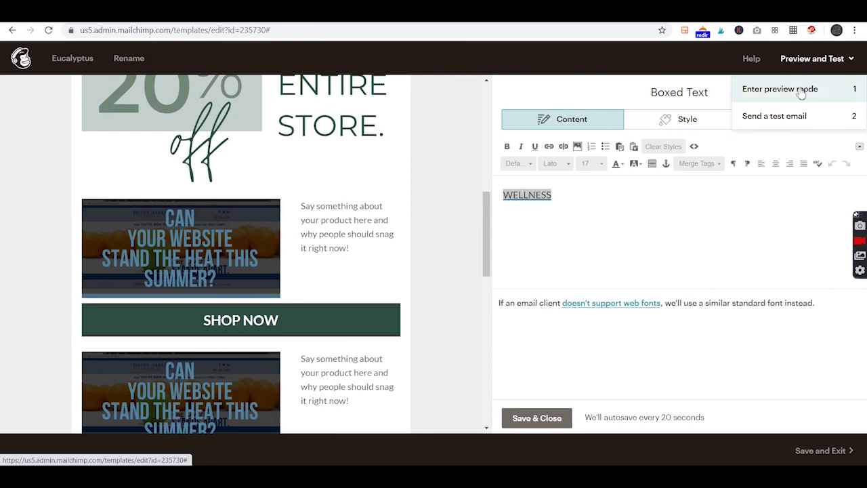
# Enter preview mode and scroll through the email's Mobile layout
pyautogui.click(801, 91)
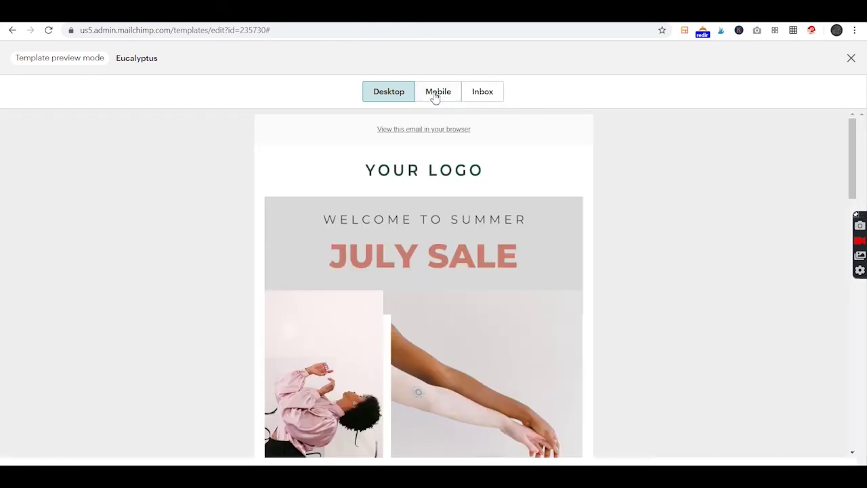
pyautogui.click(437, 93)
pyautogui.moveTo(519, 178)
pyautogui.mouseDown()
pyautogui.moveTo(545, 366)
pyautogui.moveTo(511, 220)
pyautogui.moveTo(516, 177)
pyautogui.mouseUp()
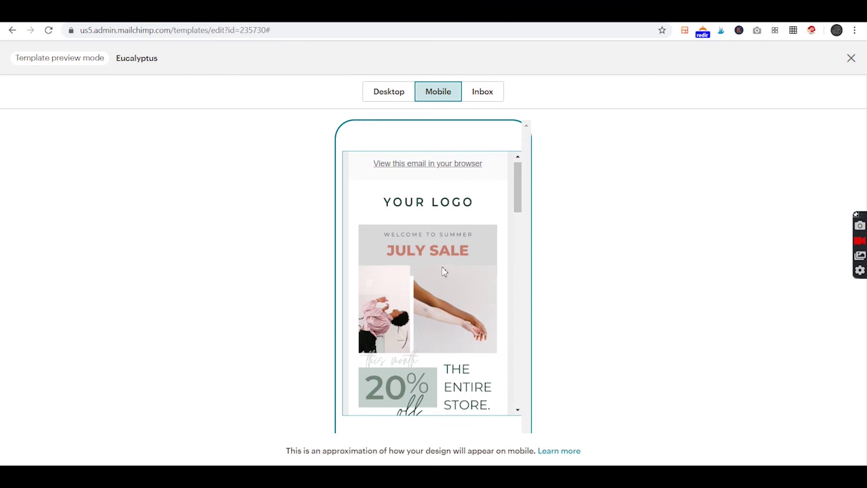
pyautogui.moveTo(535, 219); pyautogui.dragTo(516, 129)
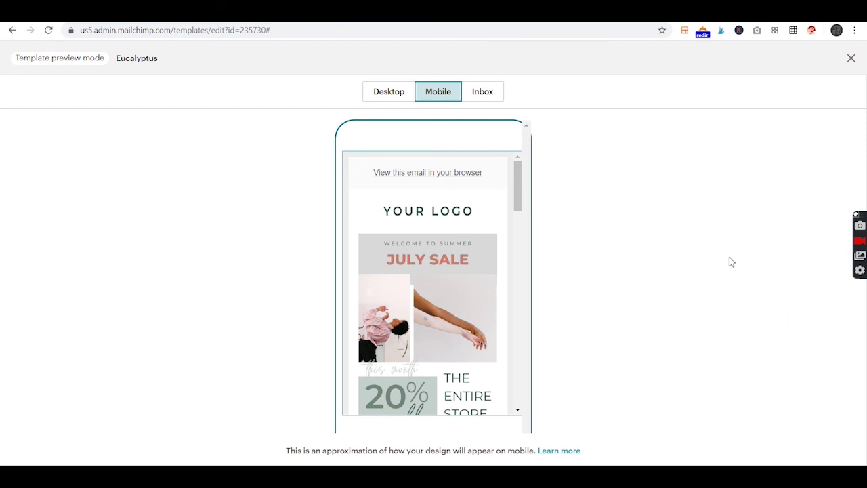
pyautogui.moveTo(524, 176); pyautogui.dragTo(540, 260)
pyautogui.moveTo(558, 344); pyautogui.dragTo(569, 176)
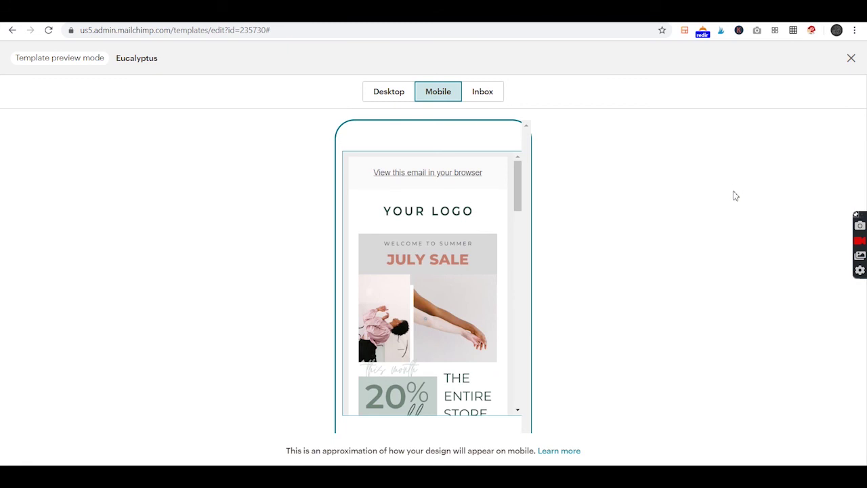